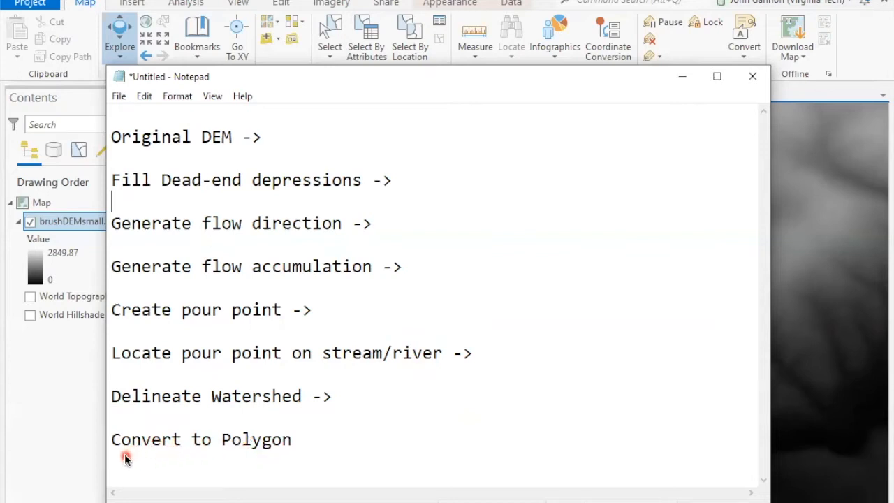
Switch to ArcGIS Pro with the original DEM in view and open the Fill (Spatial Analyst Tools) tool.
left_click(813, 150)
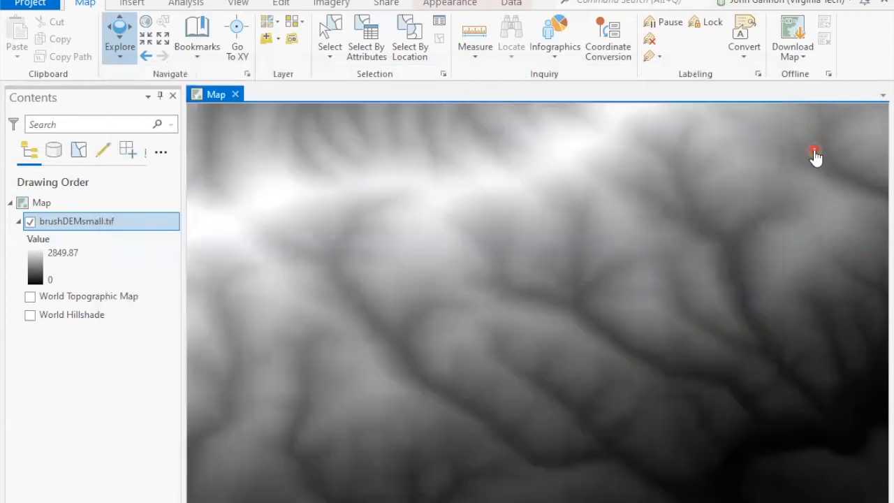
left_click(840, 256)
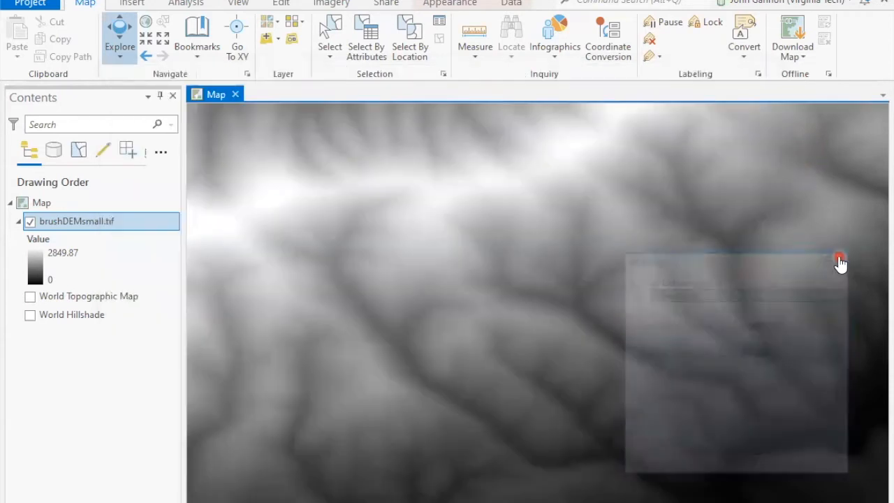
scroll(537, 361, "down", 2)
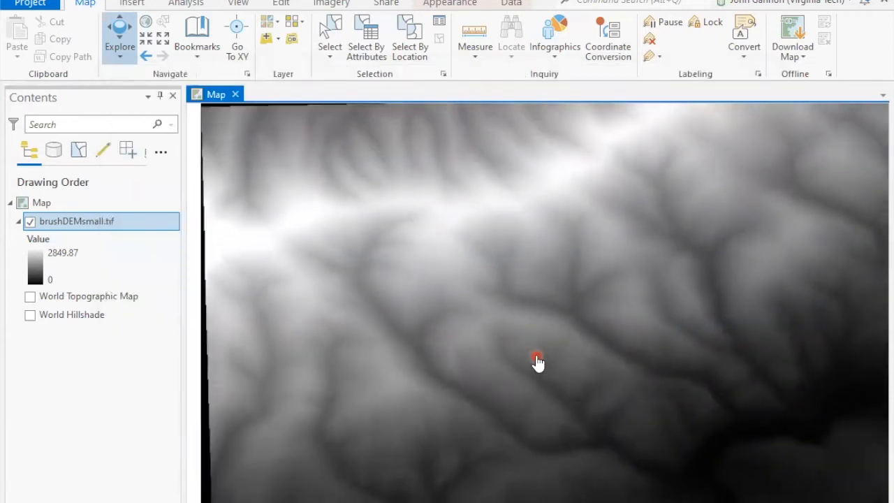
scroll(562, 361, "up", 1)
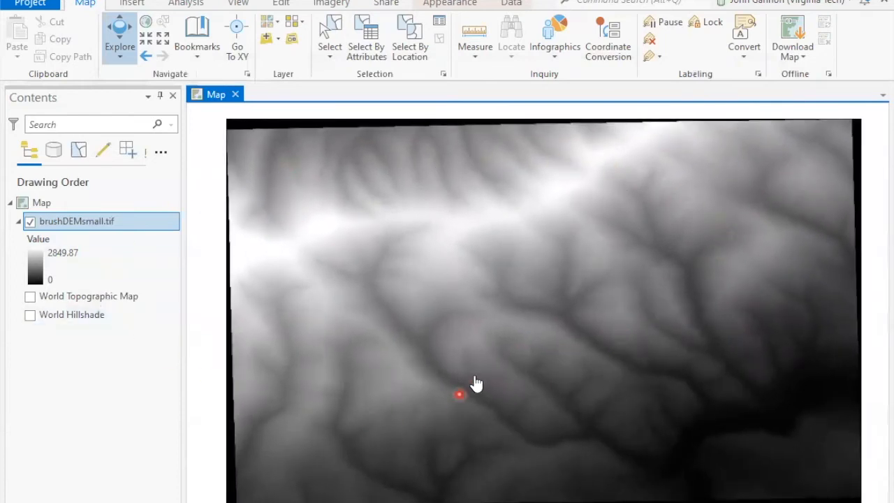
scroll(614, 355, "down", 1)
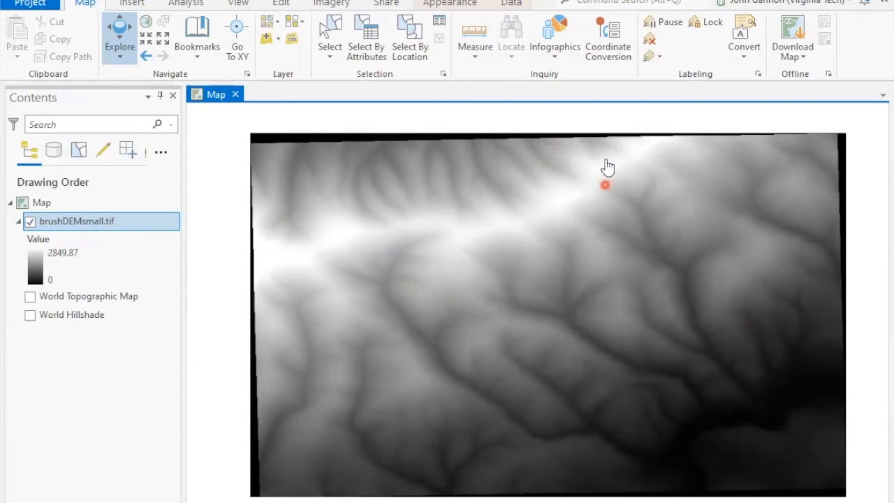
left_click(616, 2)
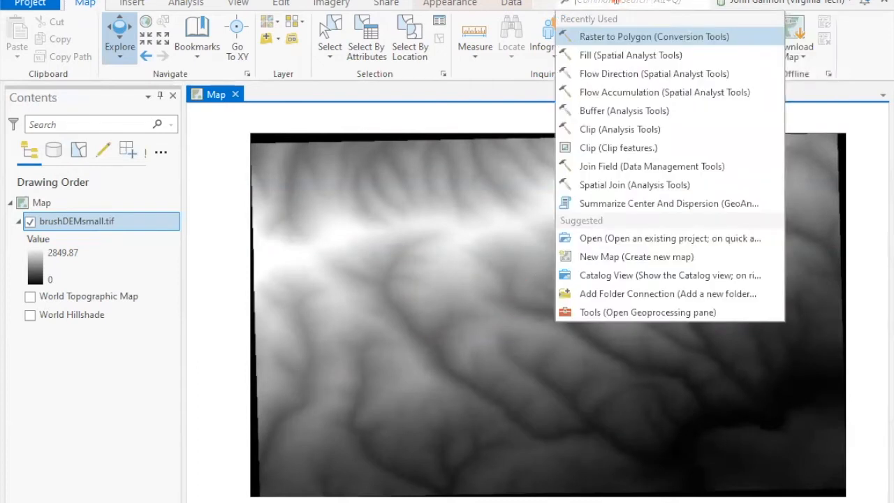
type("fill")
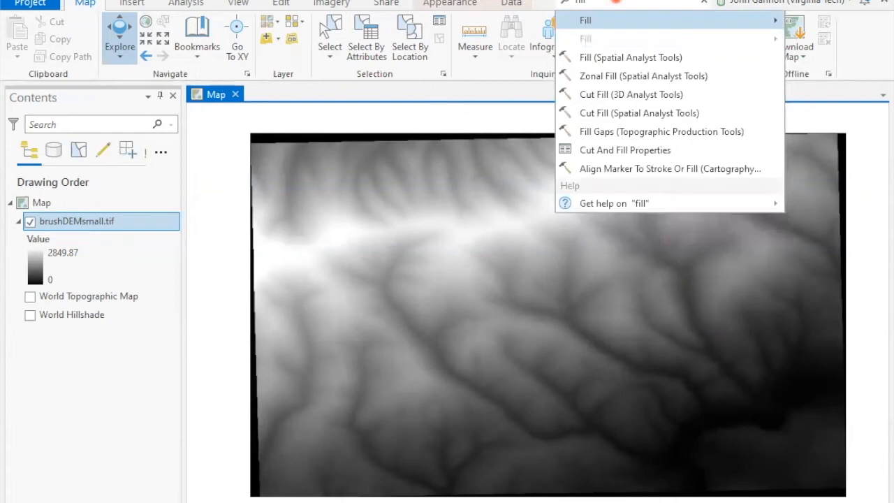
left_click(602, 59)
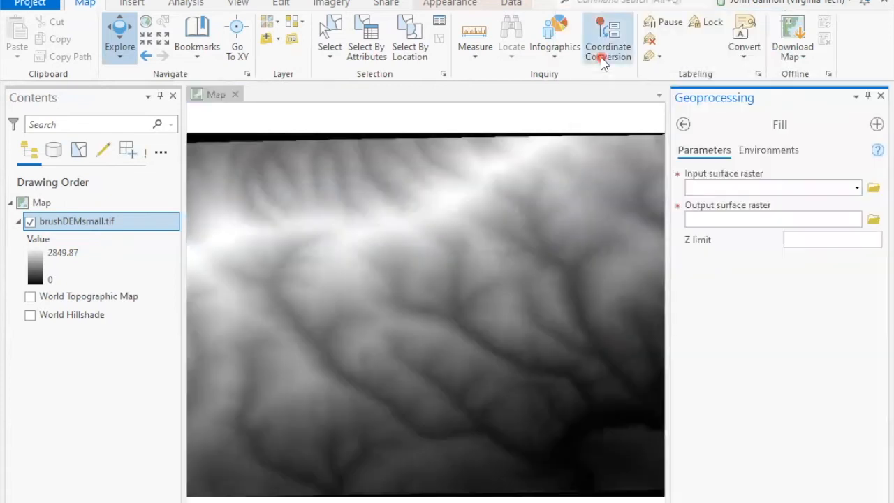
Run Fill with brushDEMsmall.tif as the input surface raster and DEM_fill as the output raster name.
left_click(858, 188)
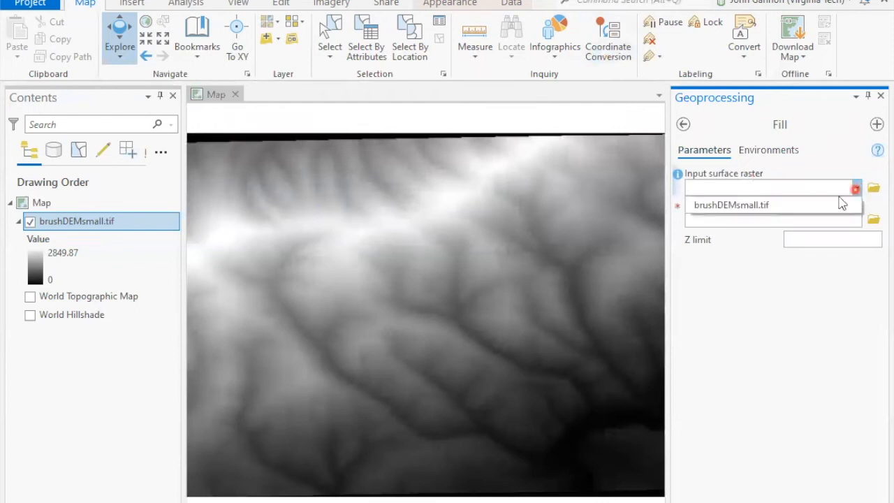
left_click(796, 204)
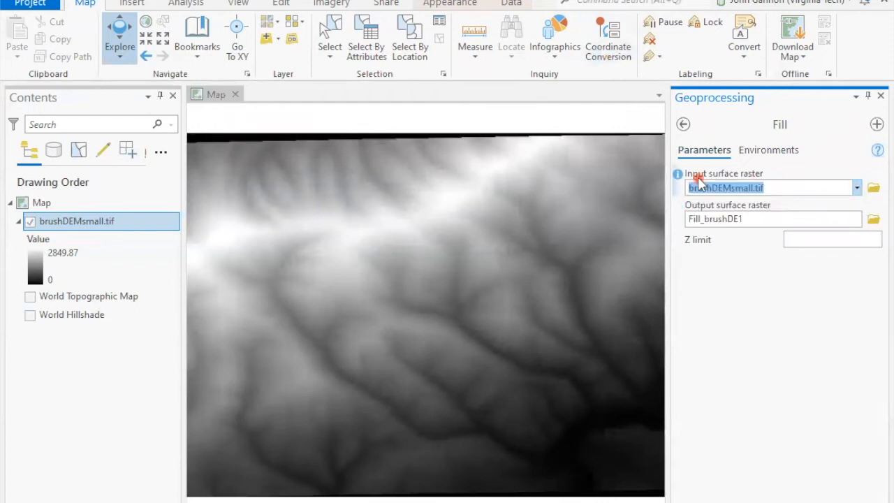
left_click(755, 219)
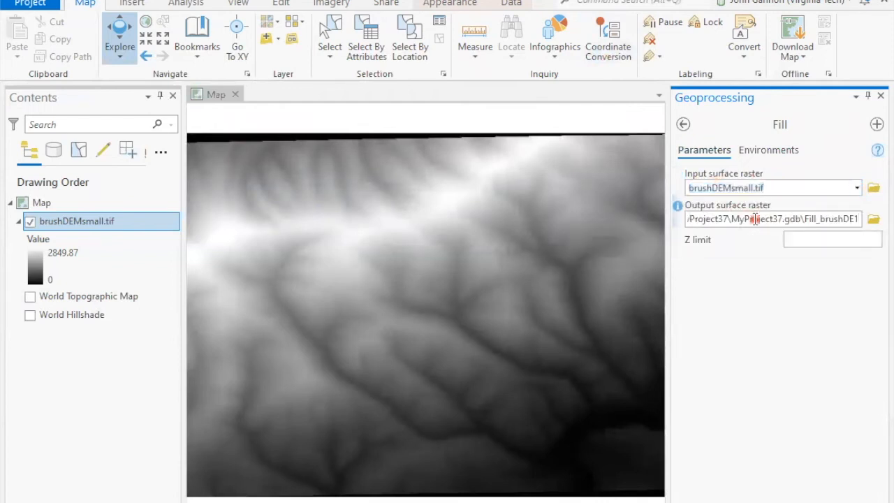
left_click_drag(804, 219, 861, 222)
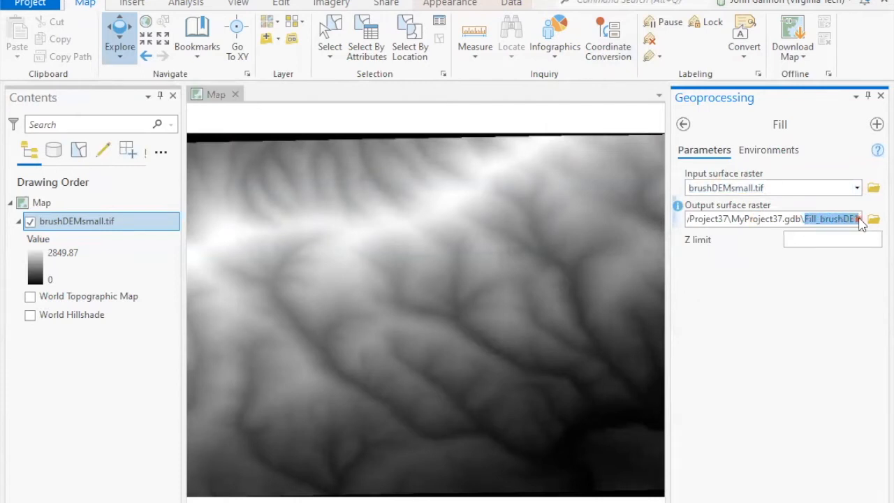
type("DEM_fill")
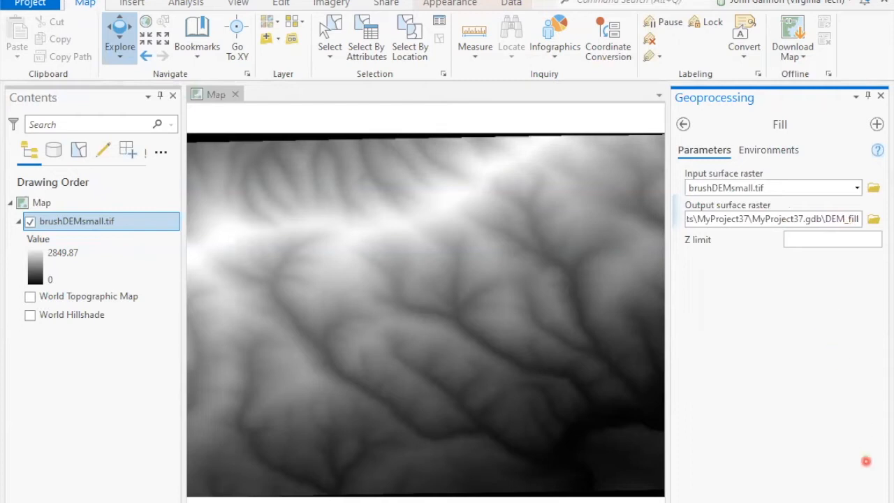
key("Return")
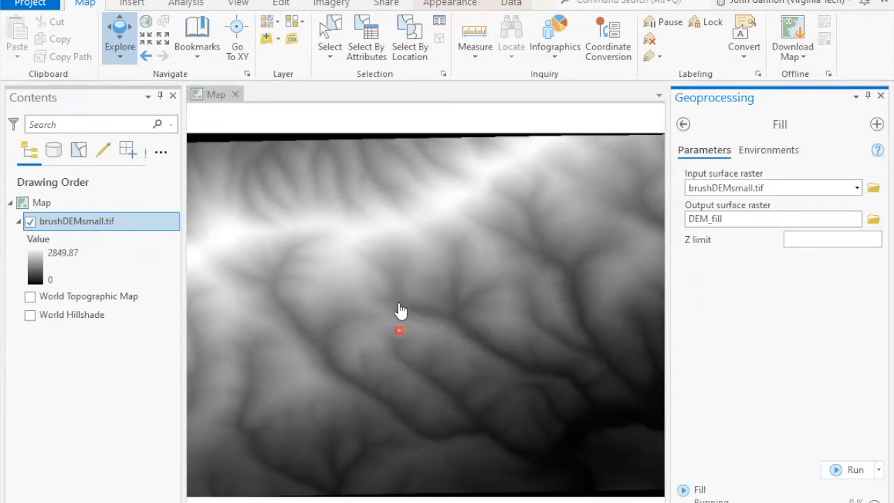
Remove the original brushDEMsmall.tif layer from the map and close the Fill tool.
scroll(487, 377, "down", 1)
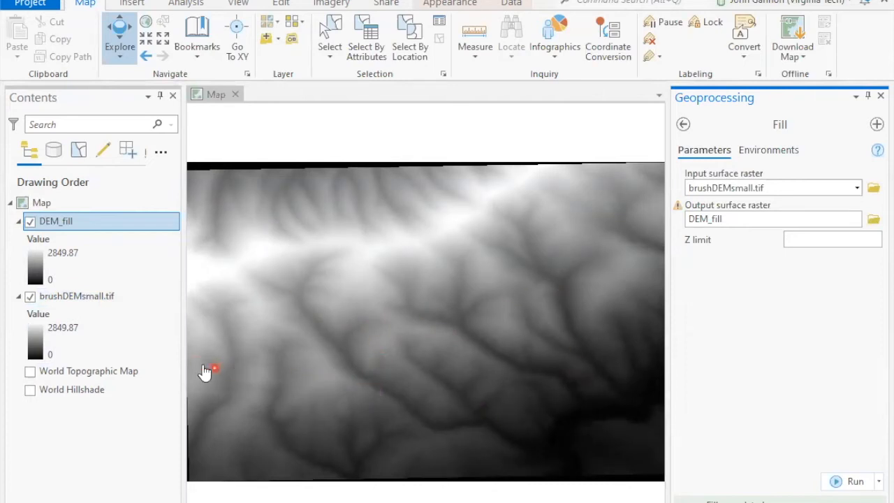
left_click(59, 299)
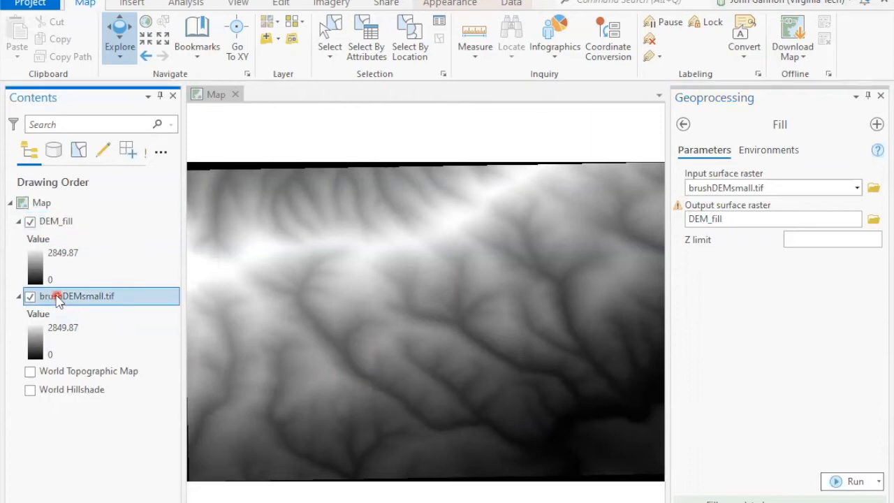
right_click(58, 299)
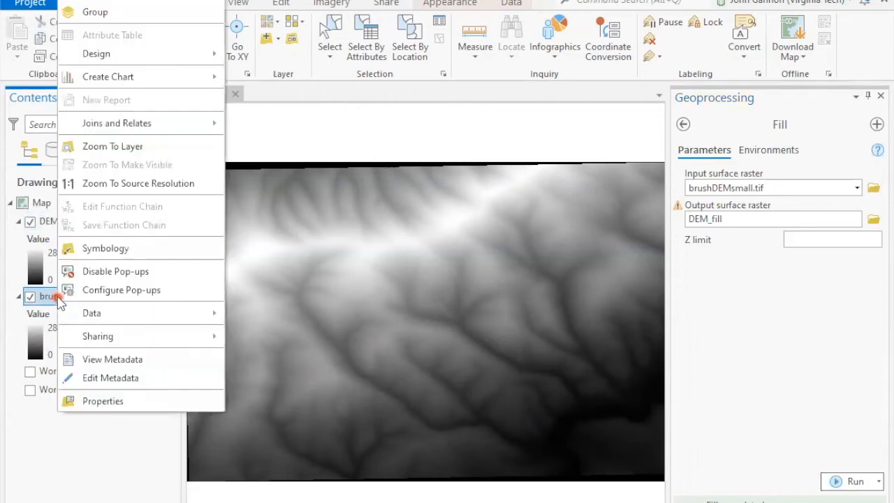
left_click(131, 3)
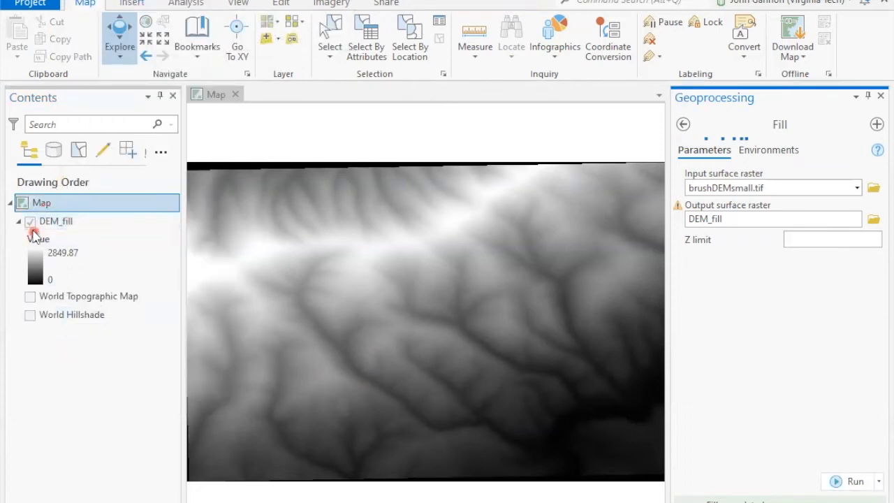
left_click(881, 95)
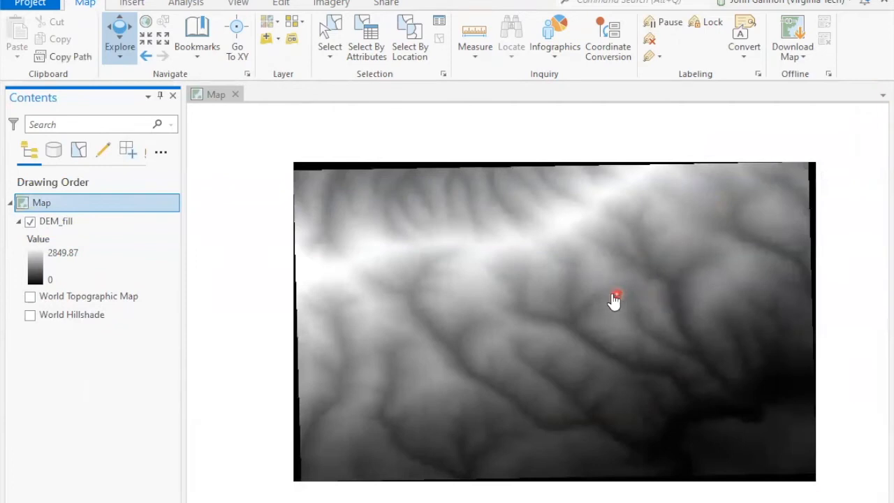
Run Flow Direction (Spatial Analyst) on DEM_fill with the output raster named FlowDir_DEM, and close the tool.
left_click(644, 2)
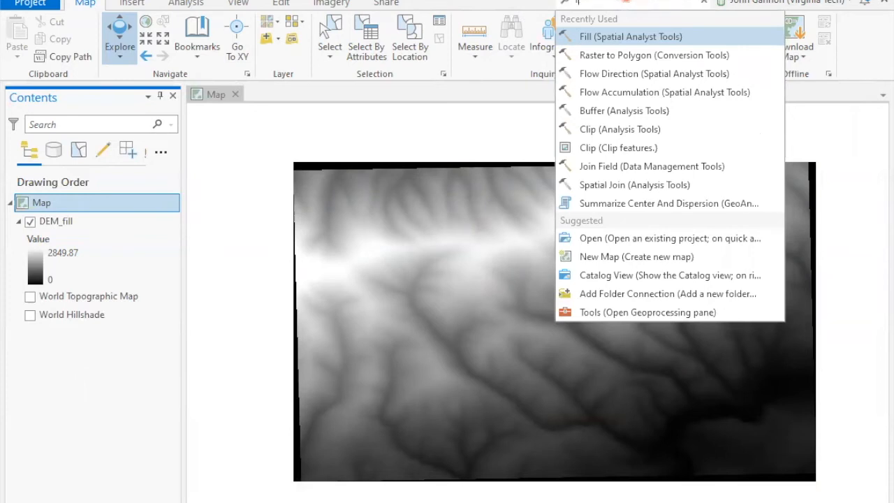
type("flow direction")
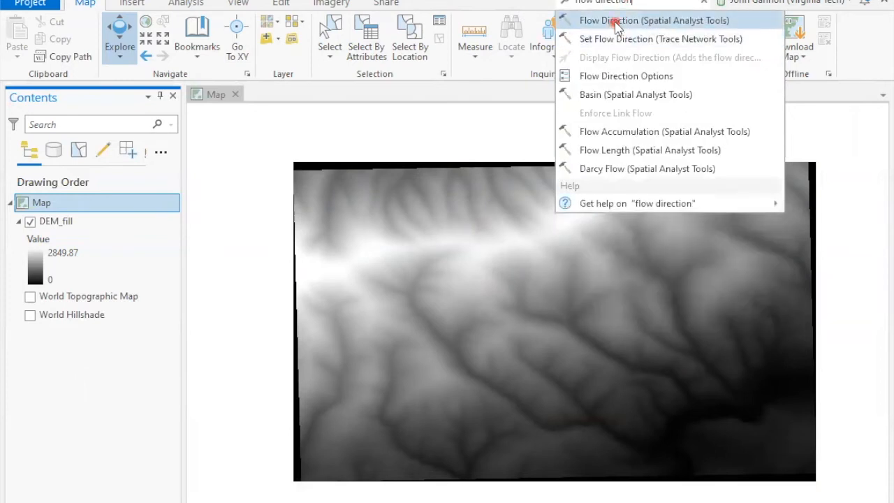
left_click(617, 23)
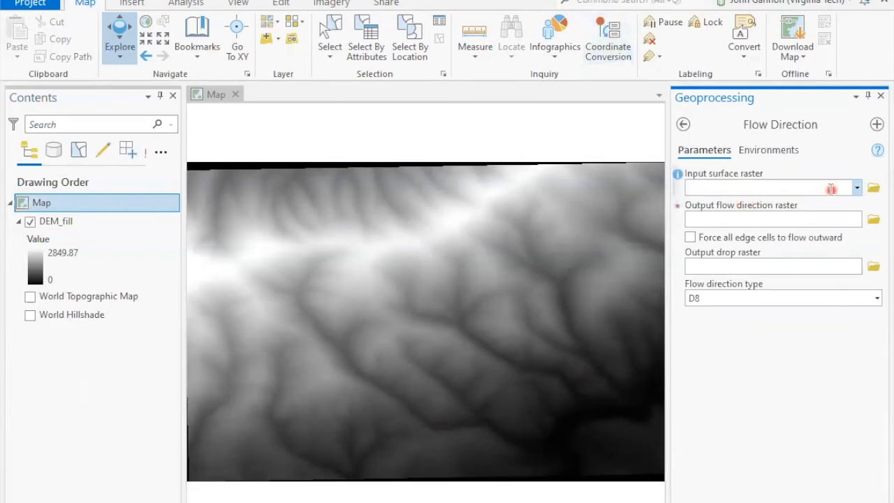
left_click(858, 187)
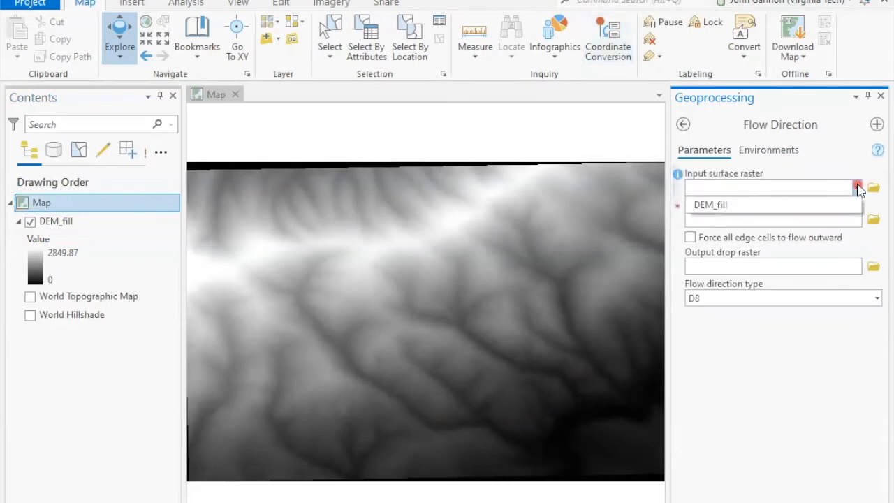
left_click(743, 207)
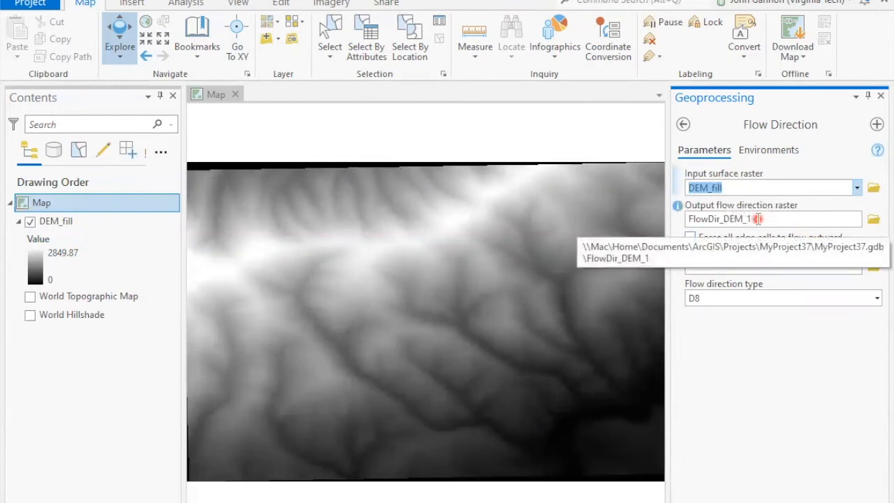
left_click(757, 219)
key("BackSpace")
key("BackSpace")
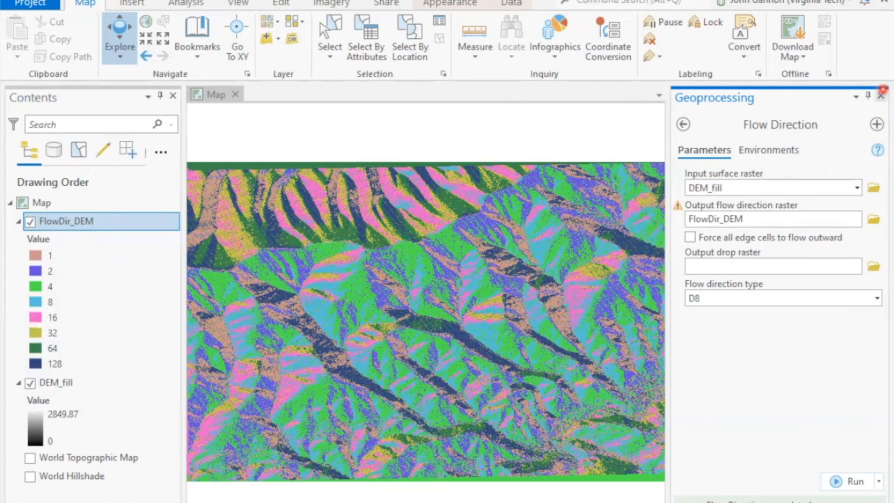
left_click(881, 95)
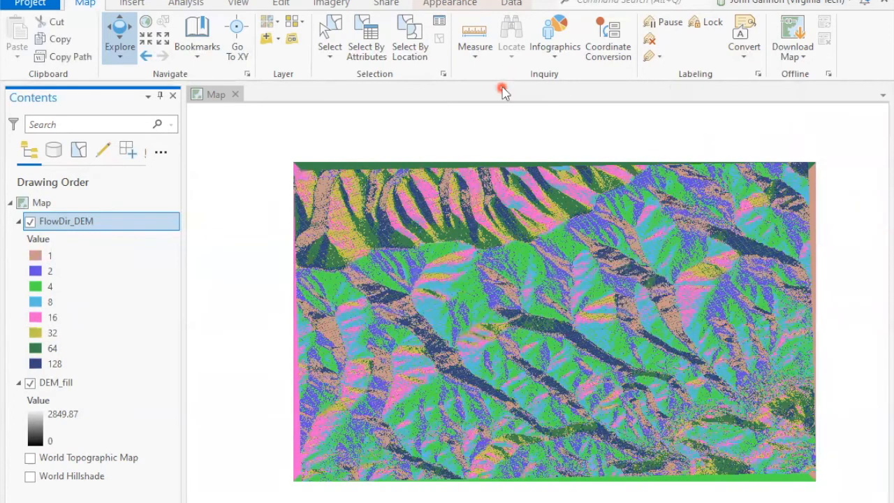
Run Flow Accumulation (Spatial Analyst) on FlowDir_DEM with the output accumulation raster named FlowAcc.
left_click(617, 2)
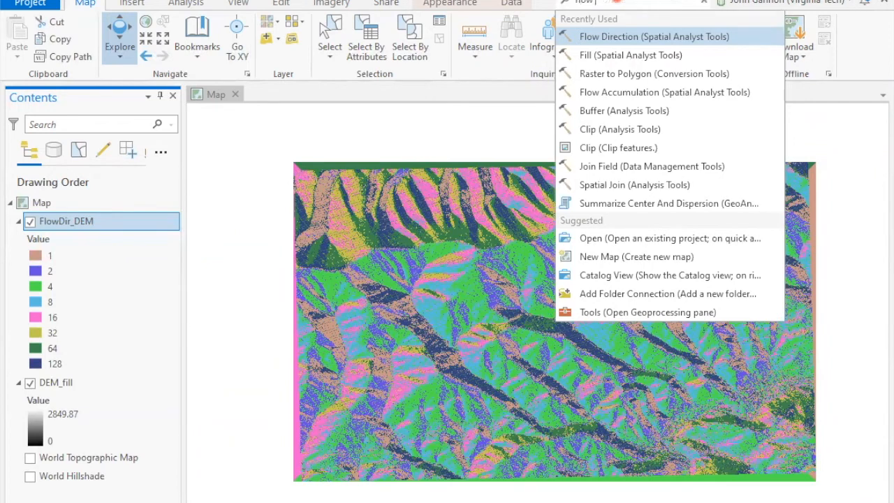
type("flow accum")
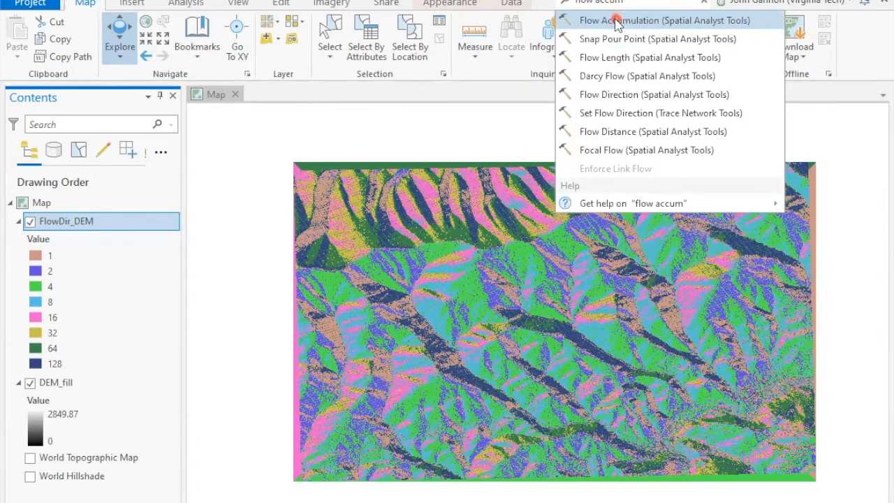
left_click(616, 21)
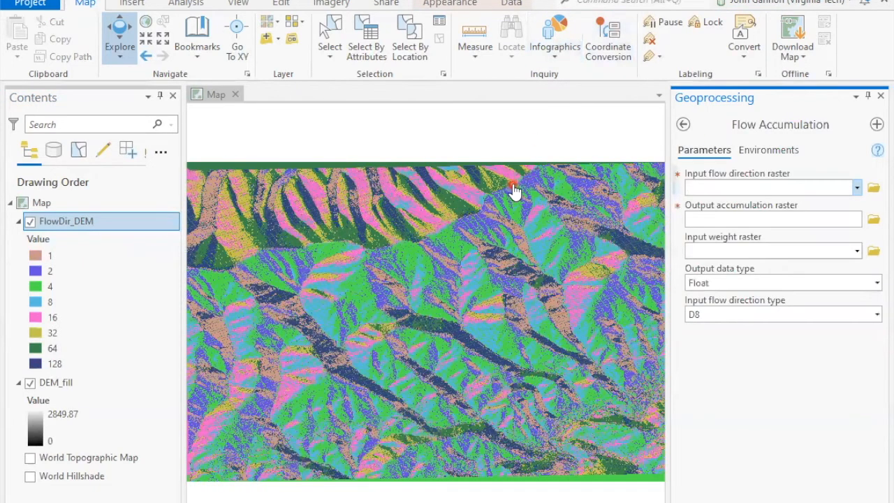
left_click(735, 186)
left_click(748, 175)
left_click(857, 187)
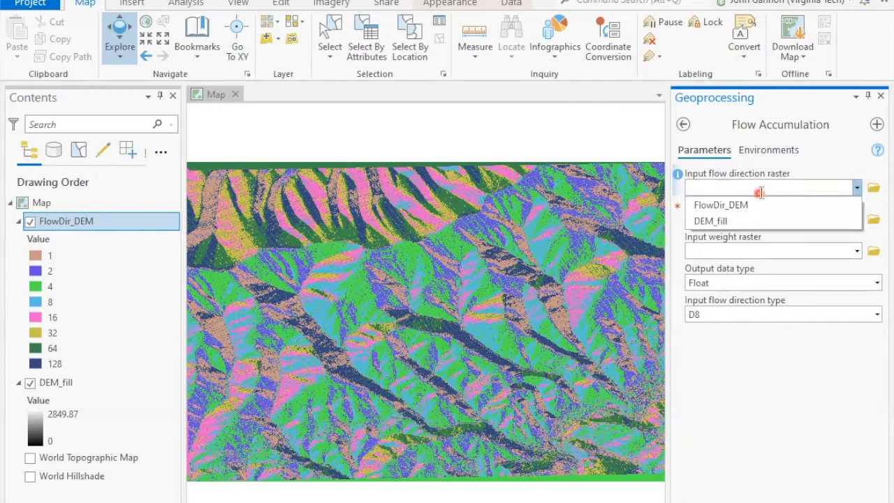
left_click(723, 210)
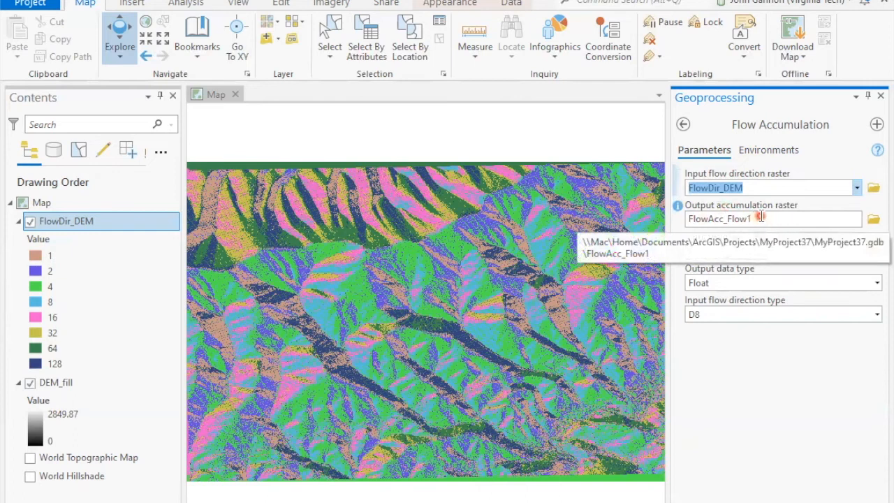
left_click(760, 218)
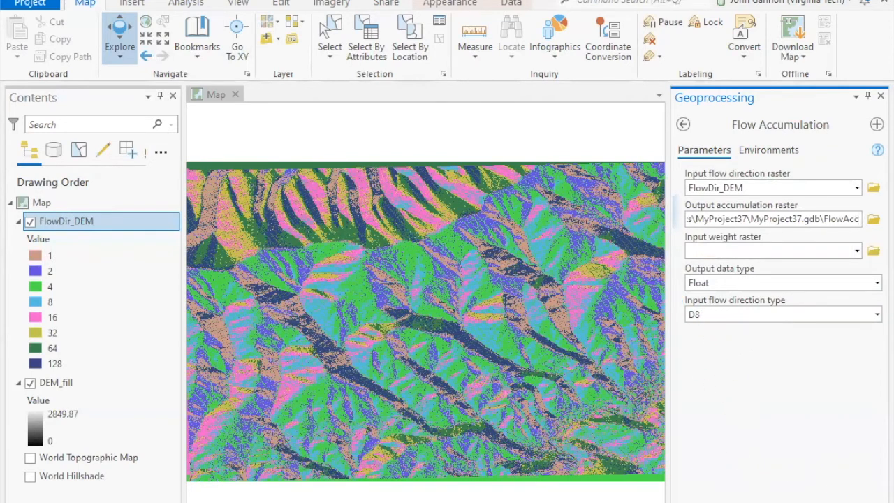
left_click(848, 502)
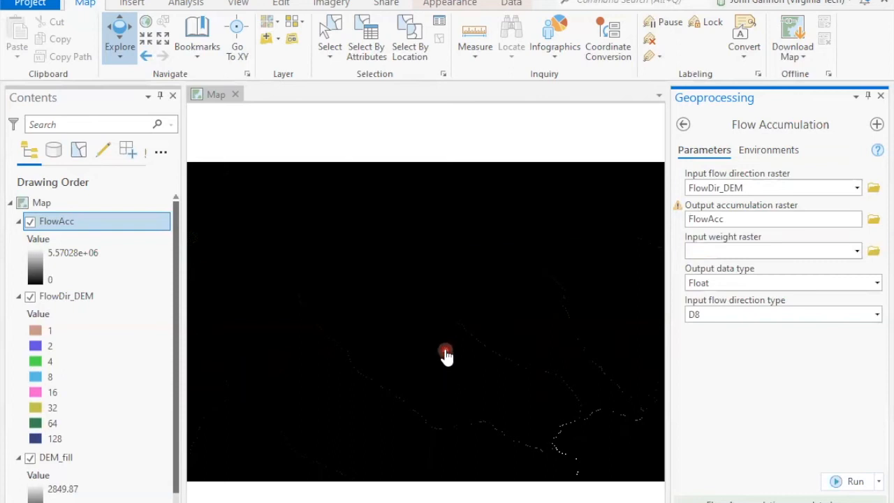
Examine the FlowAcc raster up close along the stream channels of high flow accumulation.
scroll(445, 355, "up", 2)
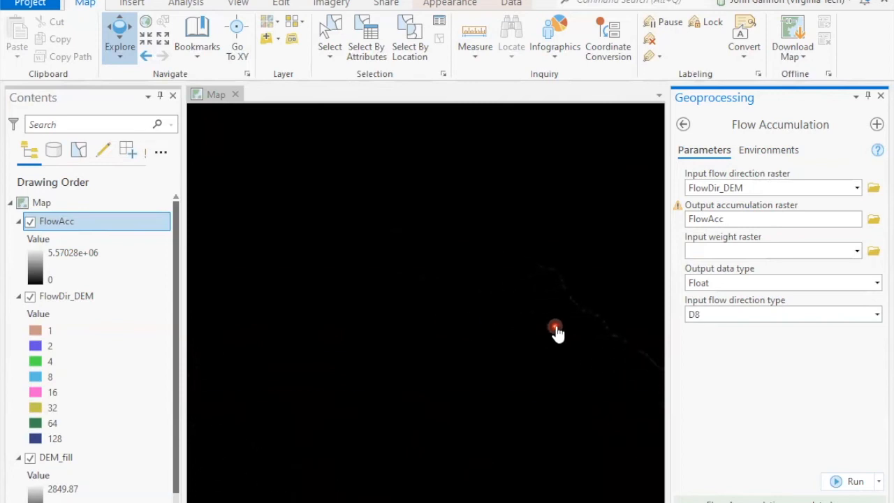
left_click_drag(521, 326, 391, 315)
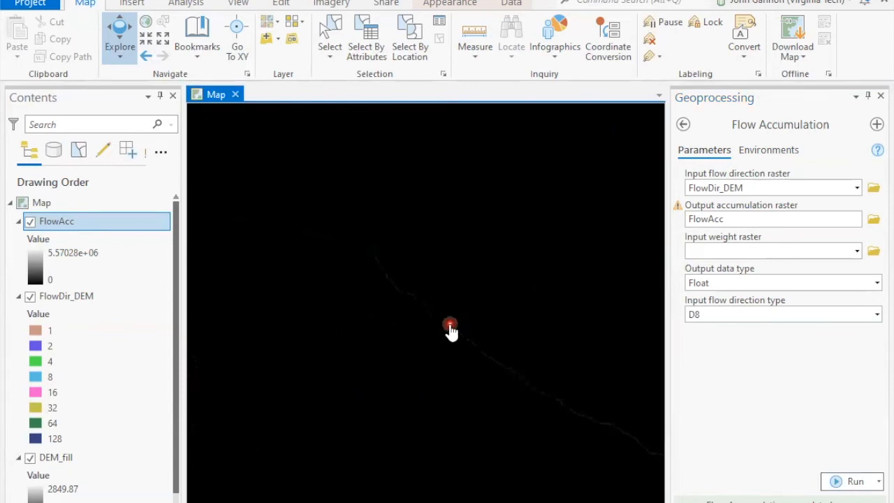
mouse_move(450, 327)
left_mouse_down()
mouse_move(461, 351)
mouse_move(442, 357)
mouse_move(356, 231)
left_mouse_up()
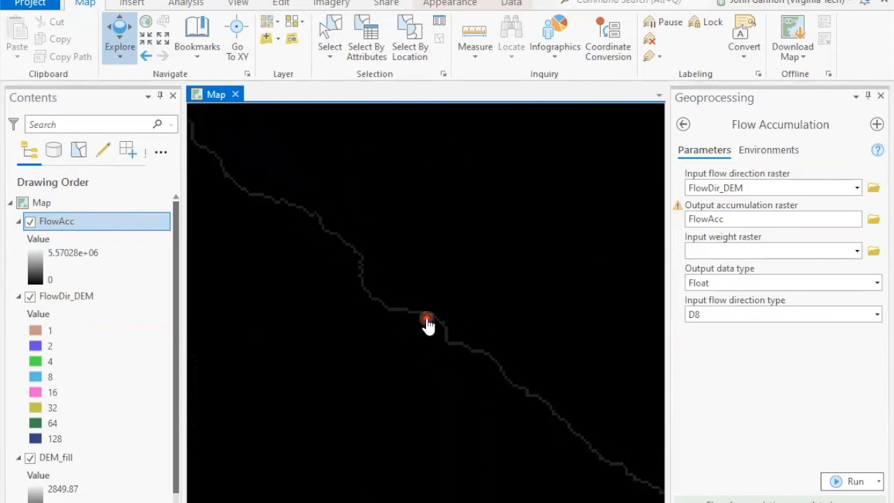
scroll(427, 322, "up", 4)
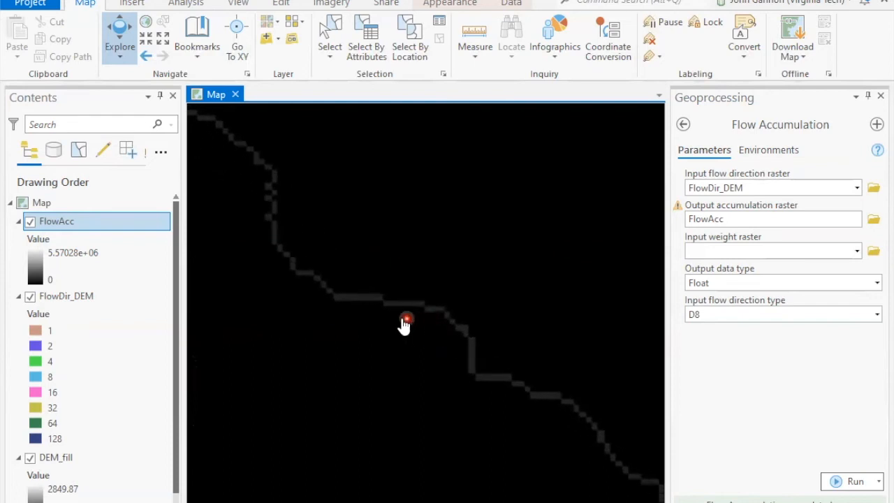
scroll(393, 312, "up", 3)
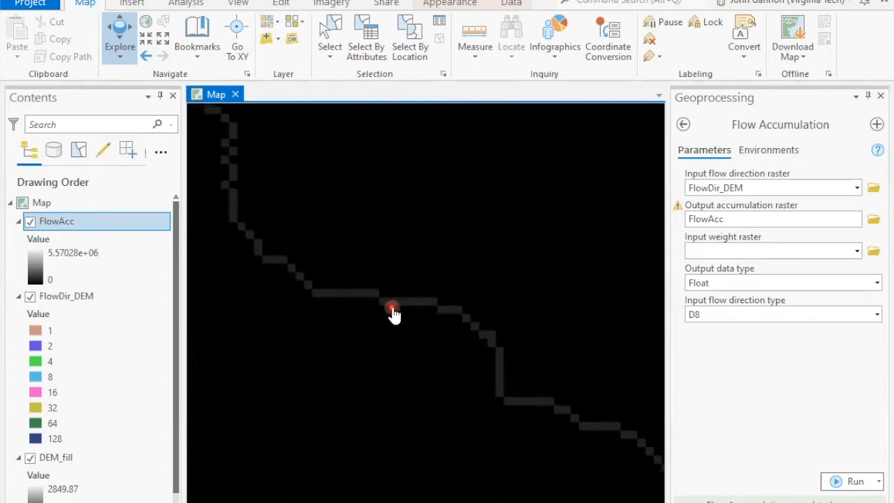
scroll(393, 314, "down", 5)
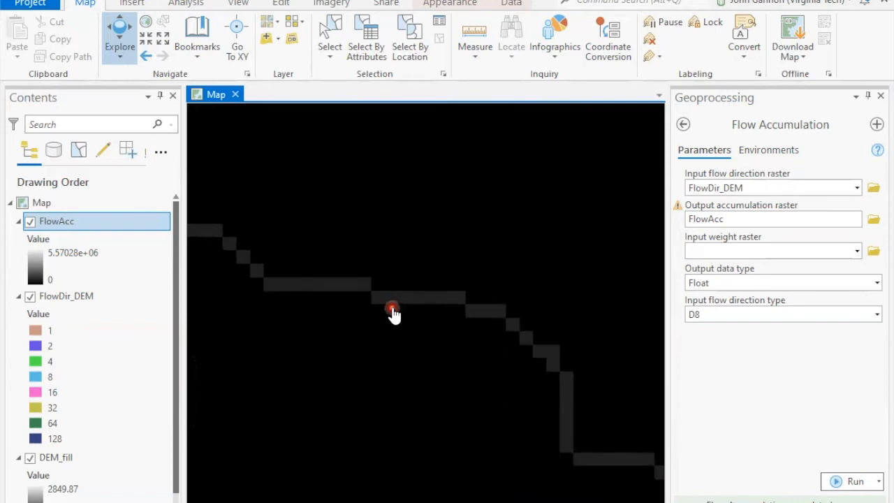
scroll(393, 310, "down", 3)
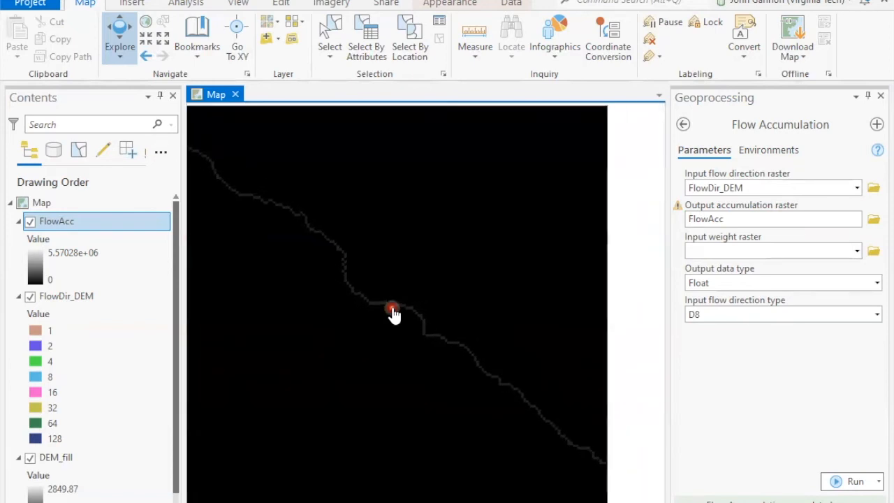
scroll(508, 291, "down", 2)
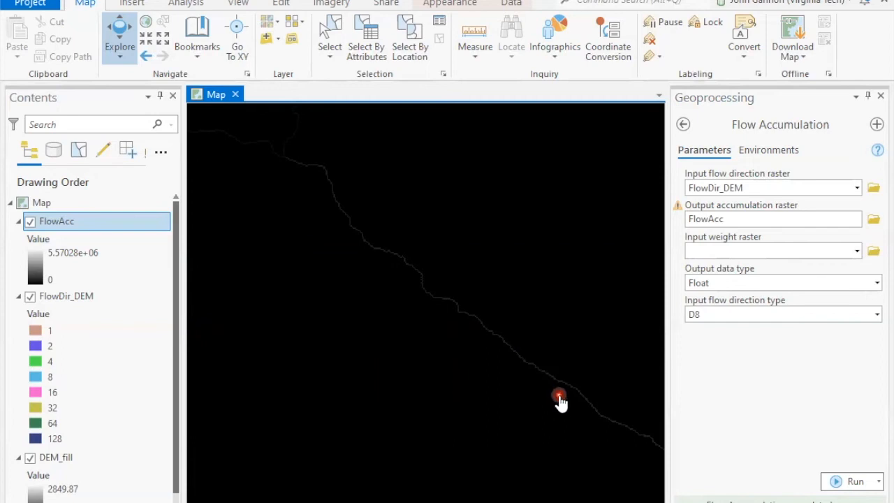
Hide the FlowAcc and FlowDir_DEM layers so that only the filled DEM is displayed.
left_click(30, 221)
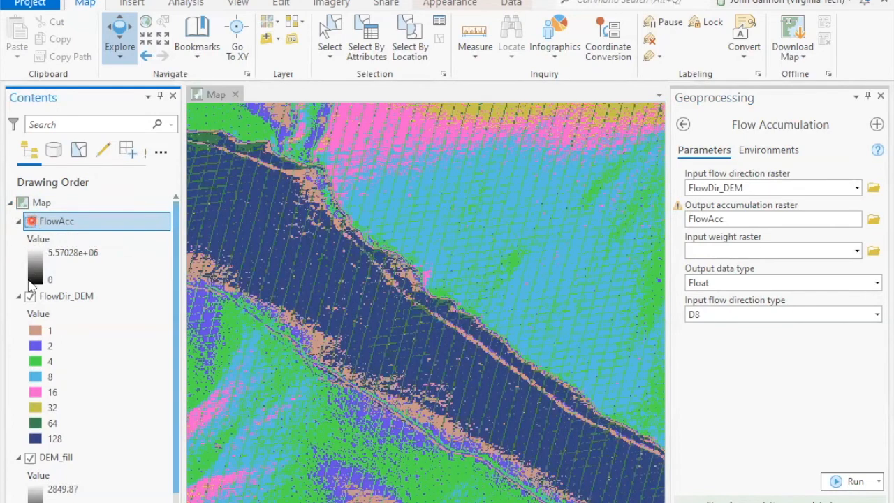
left_click(30, 296)
scroll(491, 302, "down", 5)
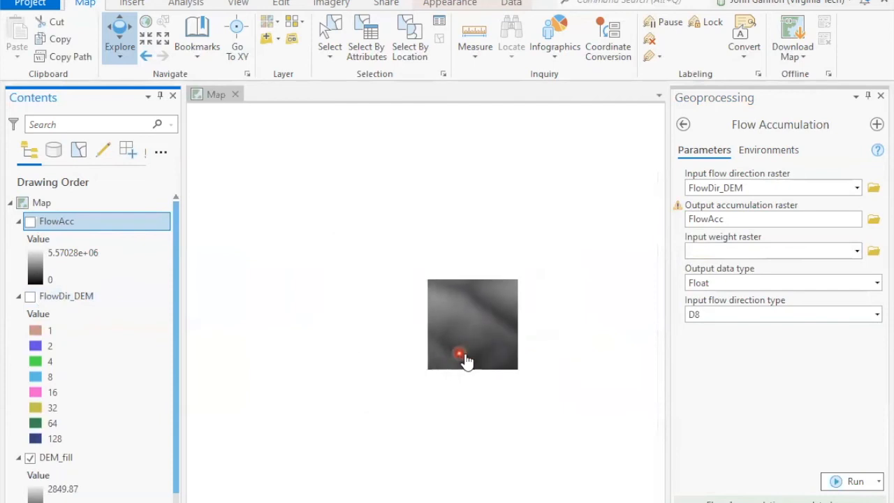
scroll(460, 359, "up", 5)
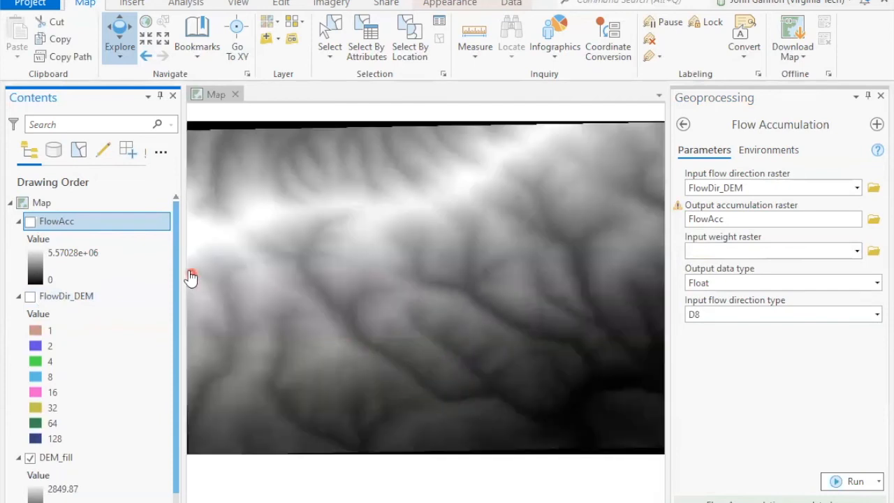
left_click(30, 222)
scroll(420, 380, "down", 1)
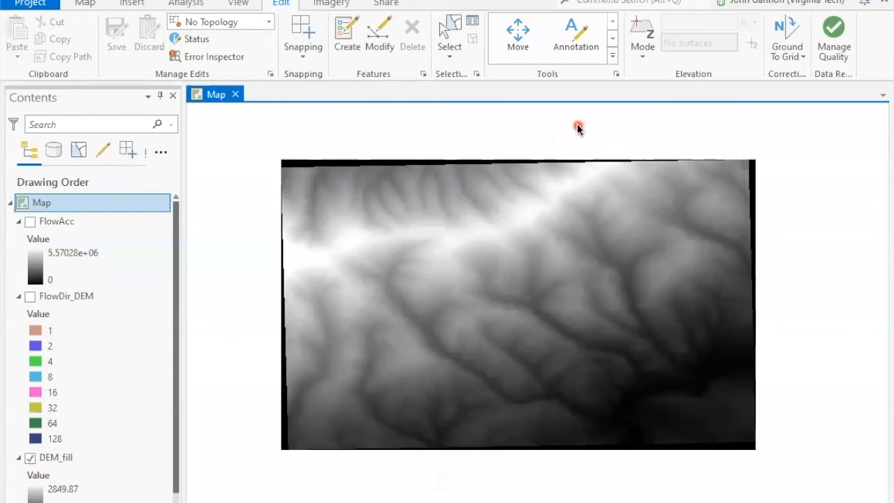
Open the Create Feature Class (Data Management) tool and set the feature class location to the Downloads folder.
left_click(598, 3)
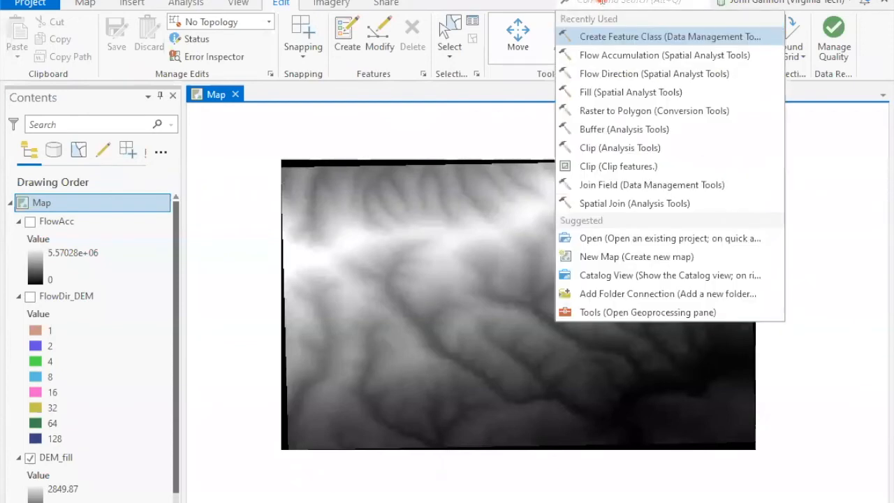
type("create ")
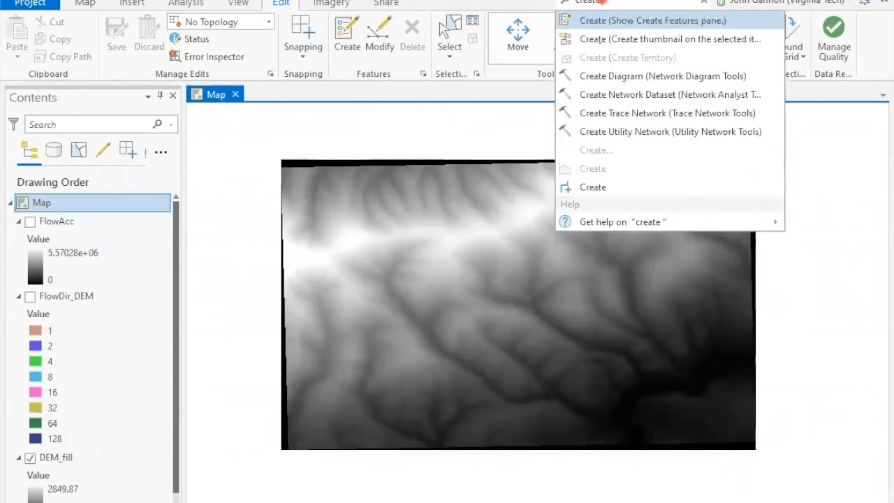
type("feature class")
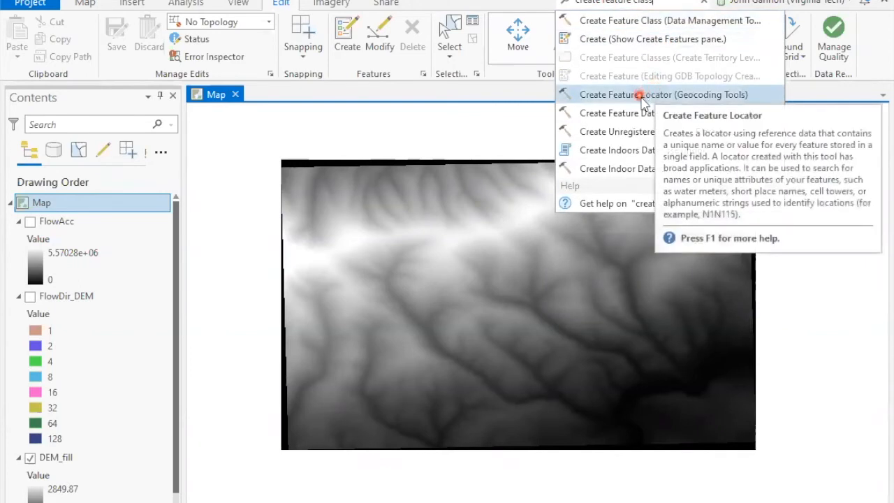
left_click(638, 22)
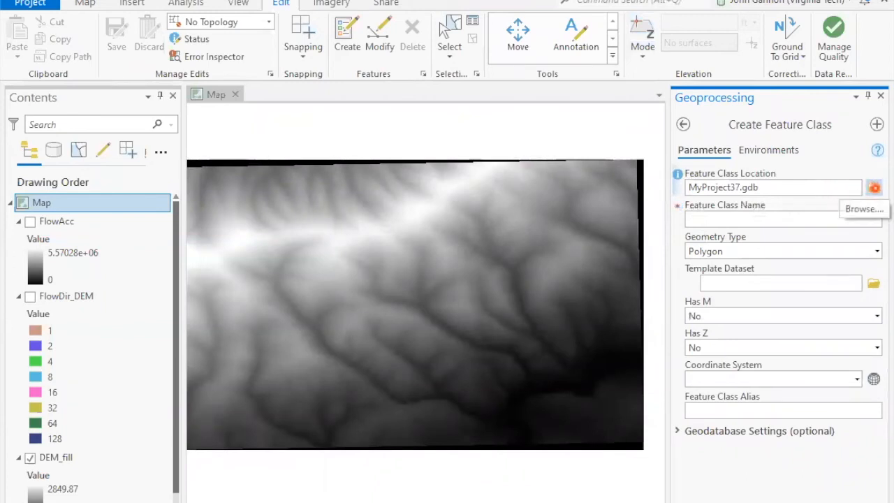
left_click(872, 187)
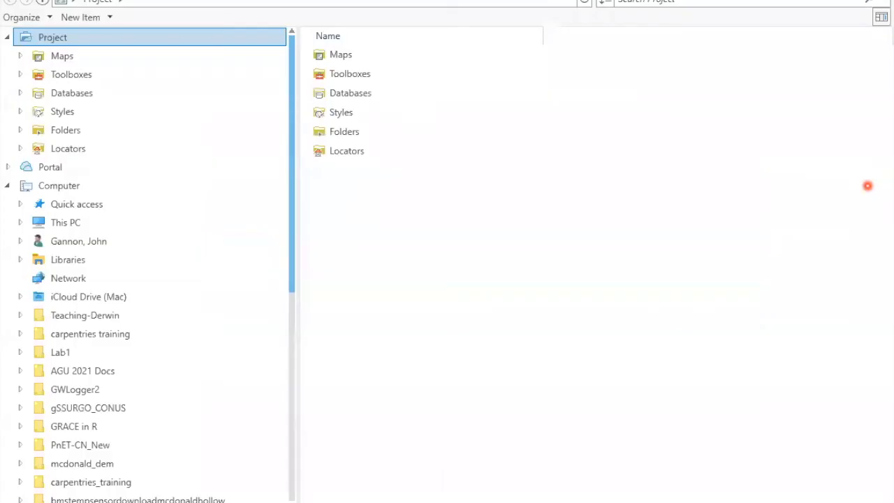
left_click(424, 155)
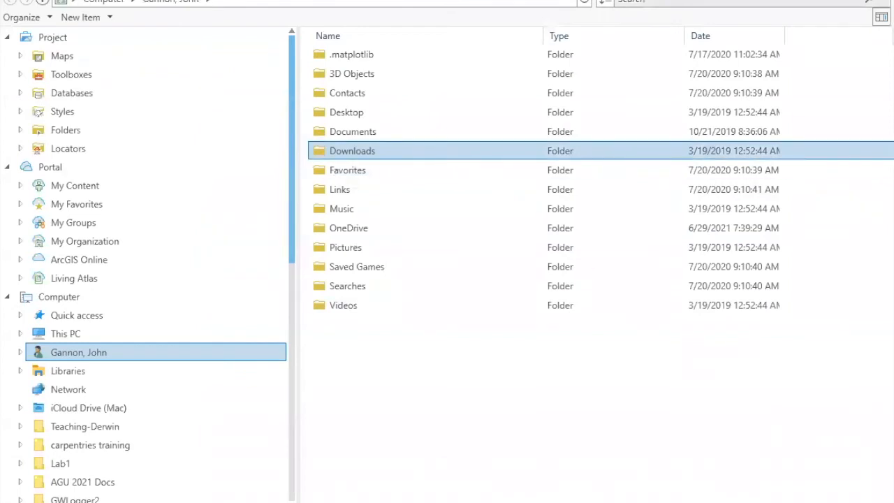
left_click(726, 500)
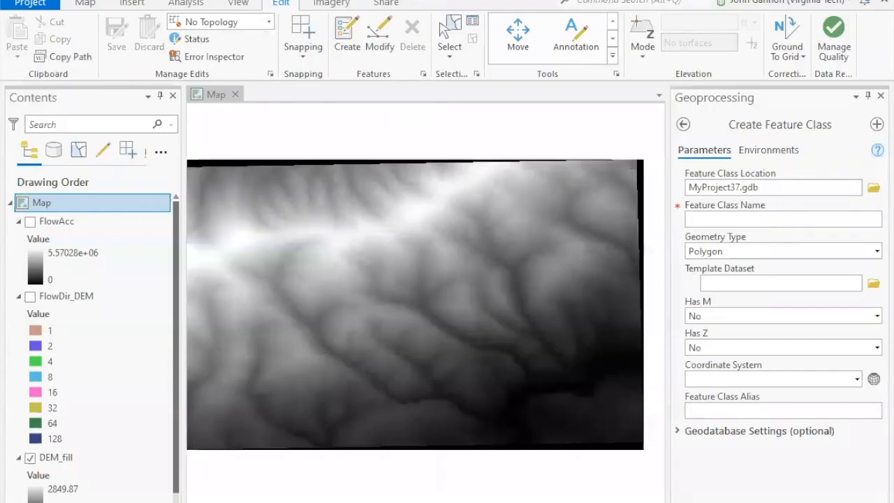
Create a point feature class named PourPt with the coordinate system of FlowDir_DEM, and close the tool.
left_click(713, 218)
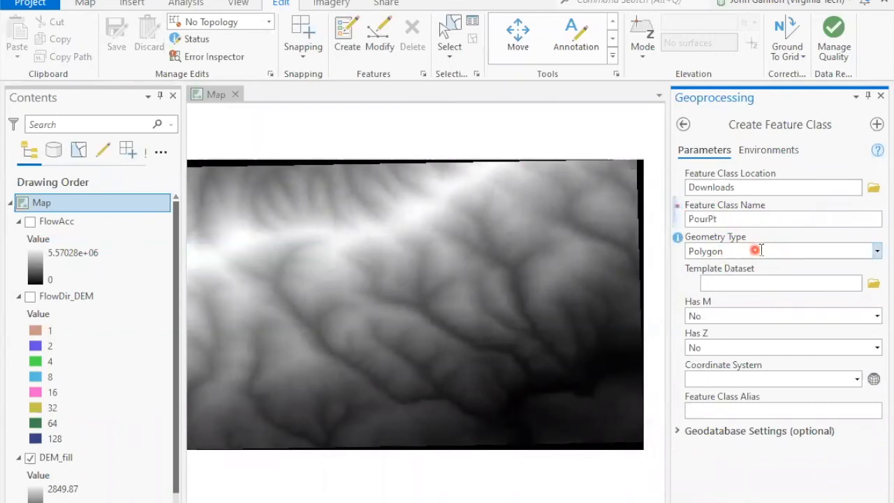
left_click(767, 252)
left_click(877, 252)
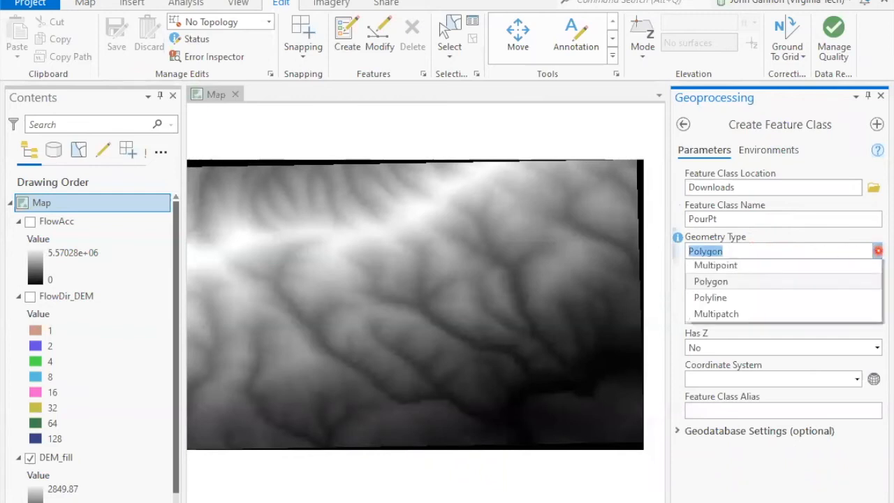
left_click(777, 271)
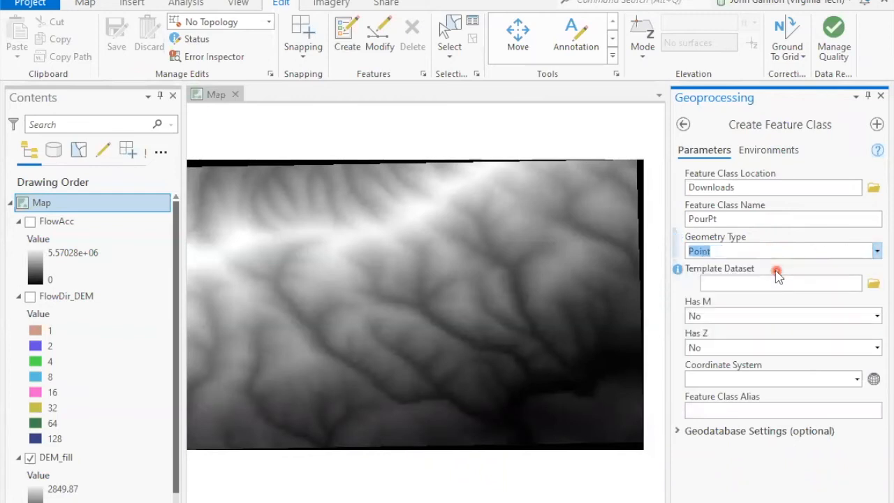
left_click(856, 379)
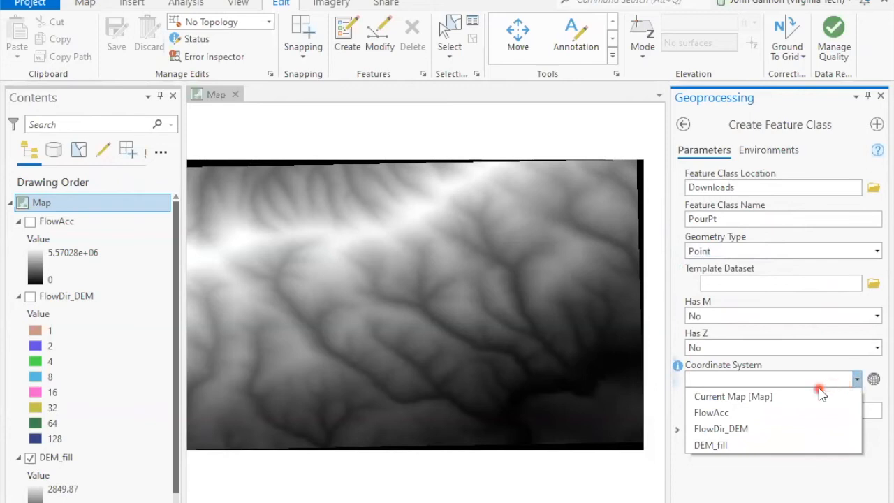
left_click(740, 428)
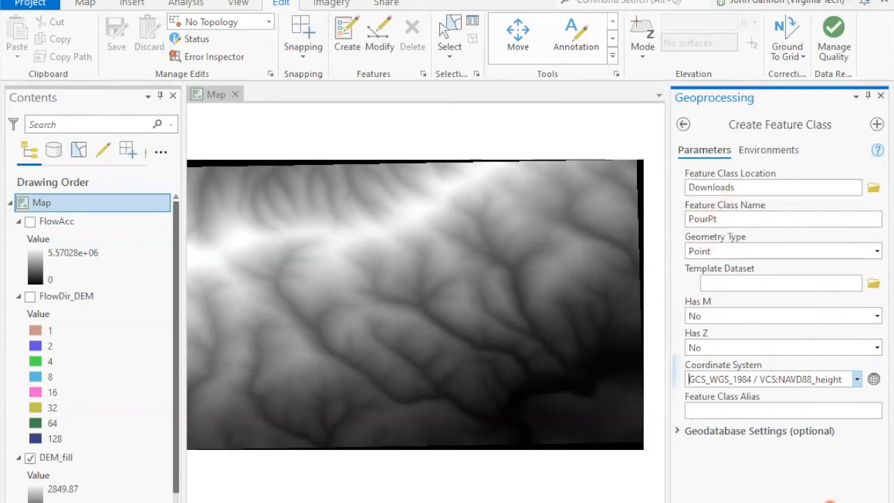
left_click(855, 501)
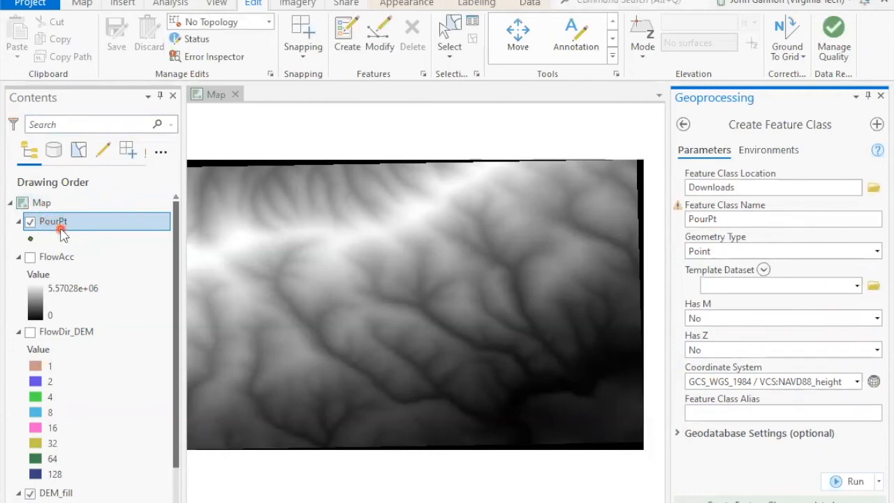
left_click(881, 96)
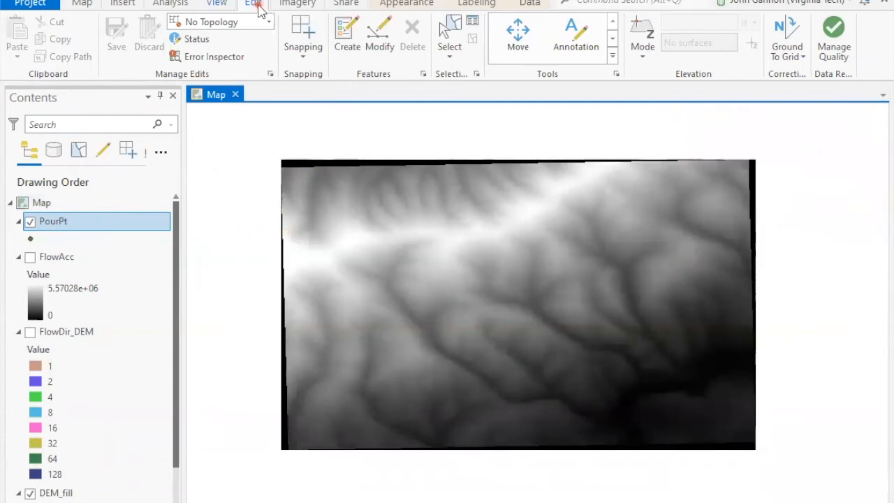
Start creating a point feature with the PourPt template.
left_click(347, 39)
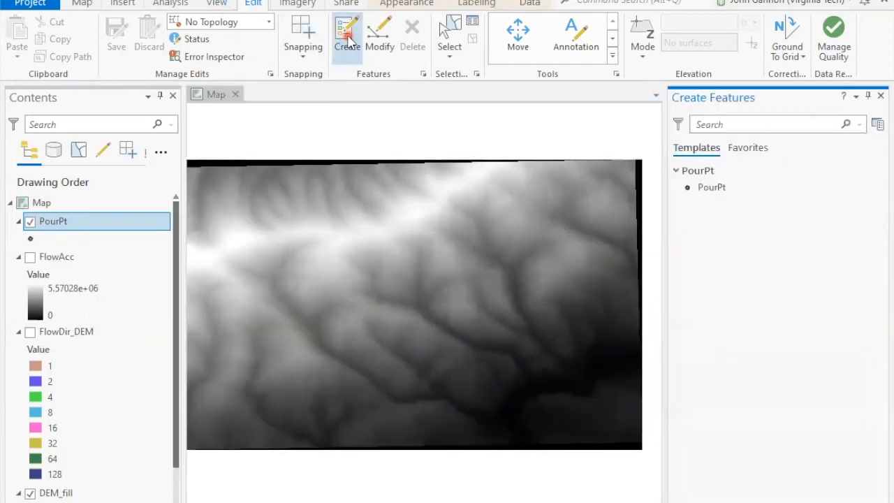
left_click(705, 192)
left_click(695, 218)
left_click(693, 219)
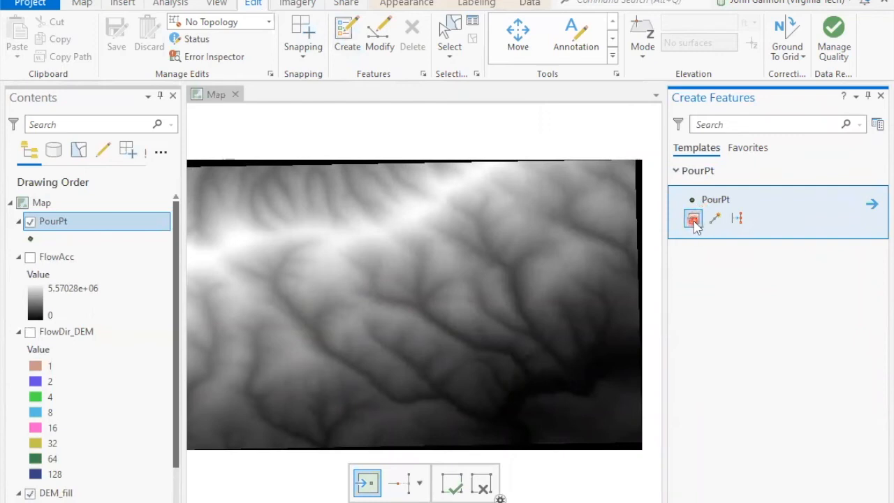
left_click(366, 484)
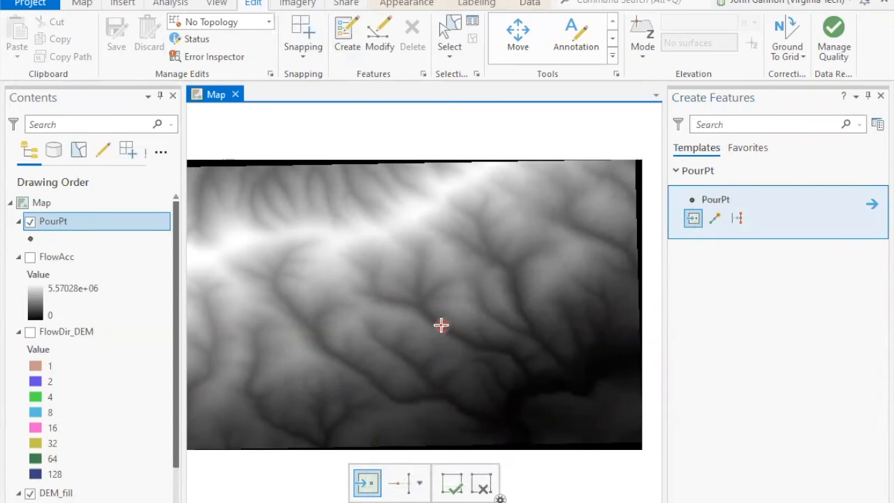
Show the FlowAcc layer and place the PourPt point inside a cell on the high-accumulation stream line.
scroll(446, 325, "up", 8)
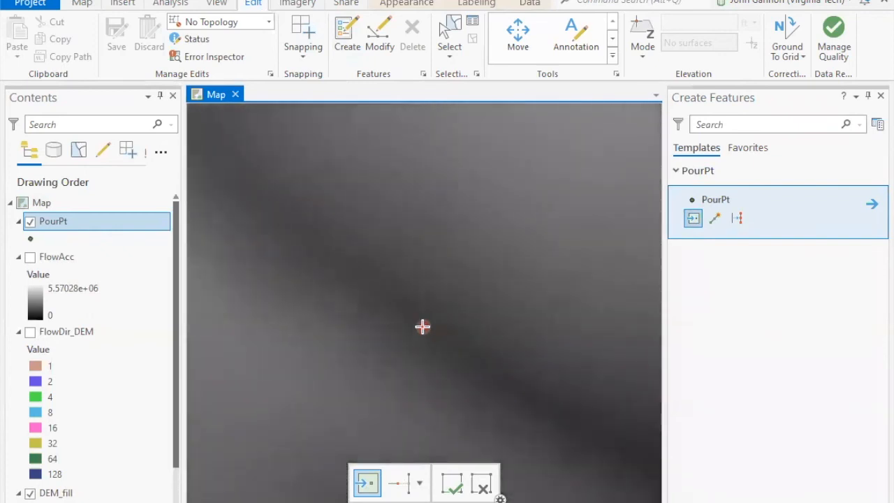
scroll(423, 326, "up", 3)
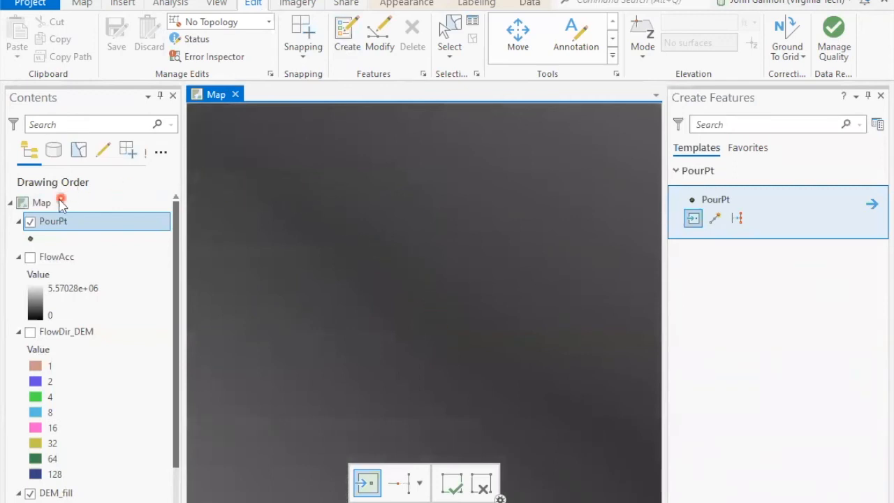
left_click(29, 259)
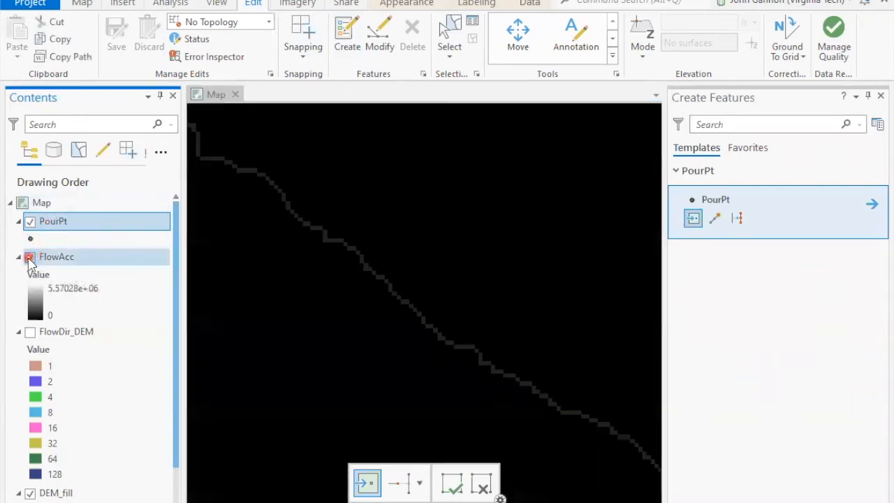
scroll(459, 347, "up", 3)
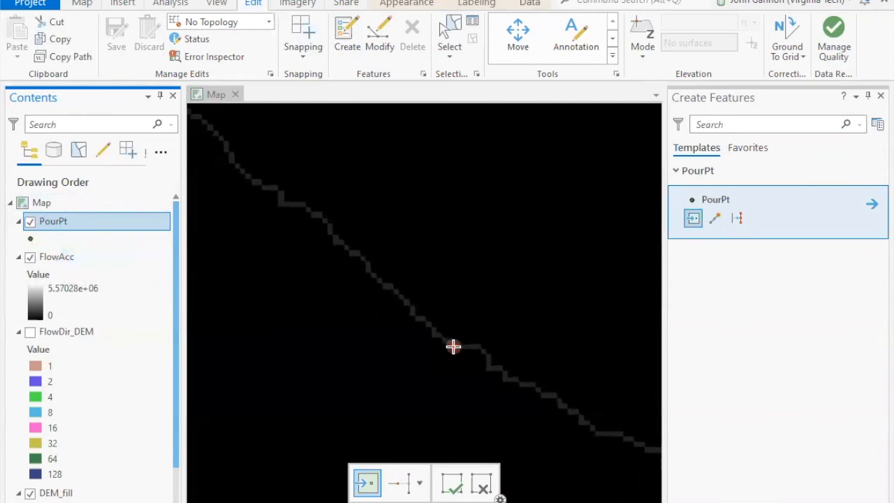
scroll(434, 335, "up", 3)
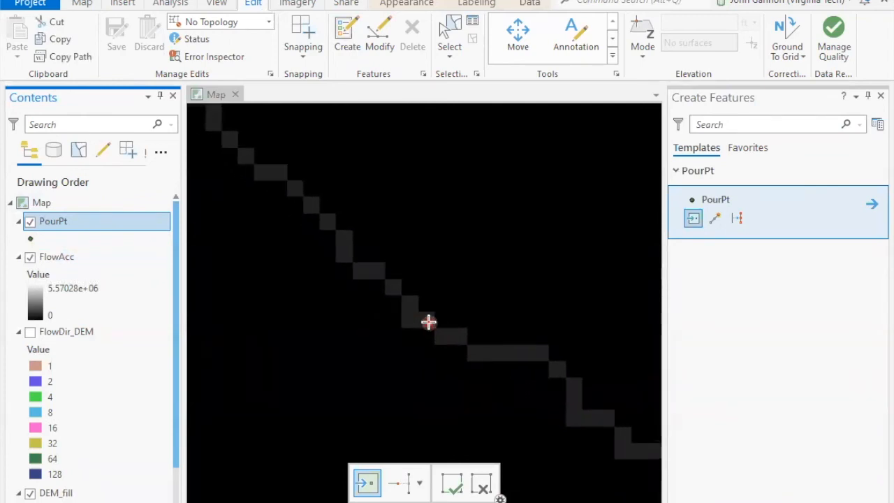
scroll(425, 320, "up", 2)
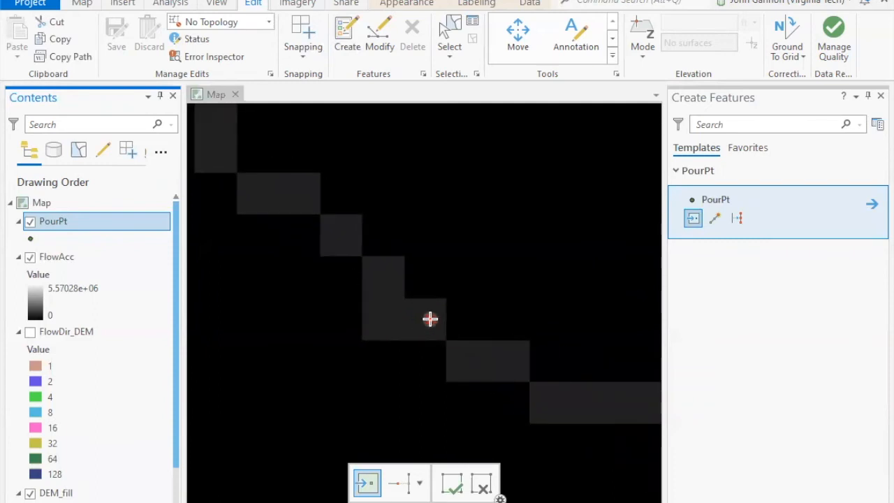
left_click(430, 319)
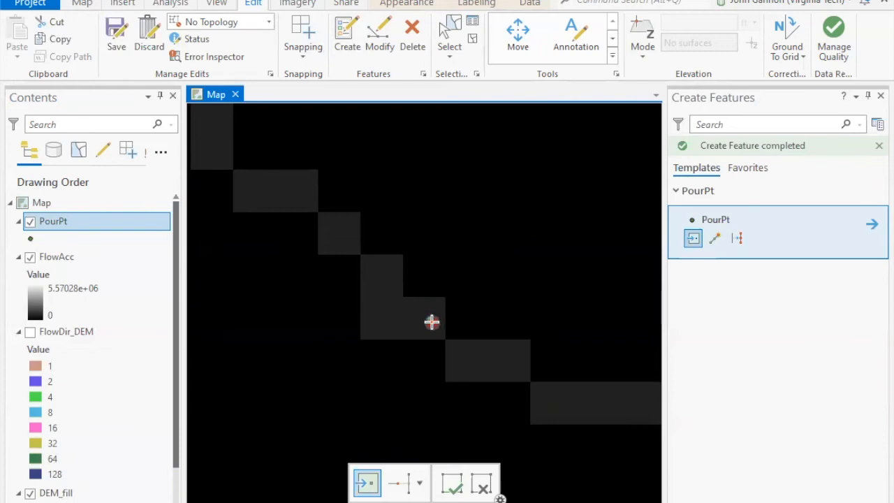
scroll(454, 277, "down", 2)
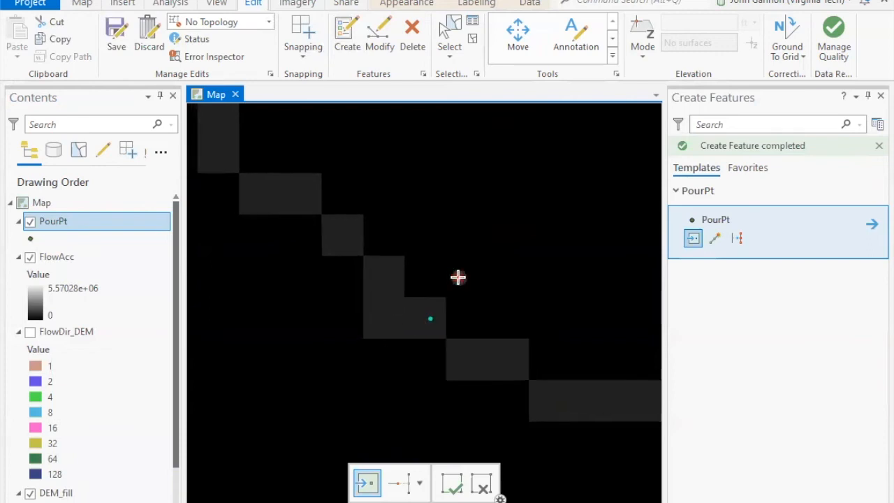
Finish creating features, close the feature creation pane and save all edits to the pour point layer.
left_click(454, 488)
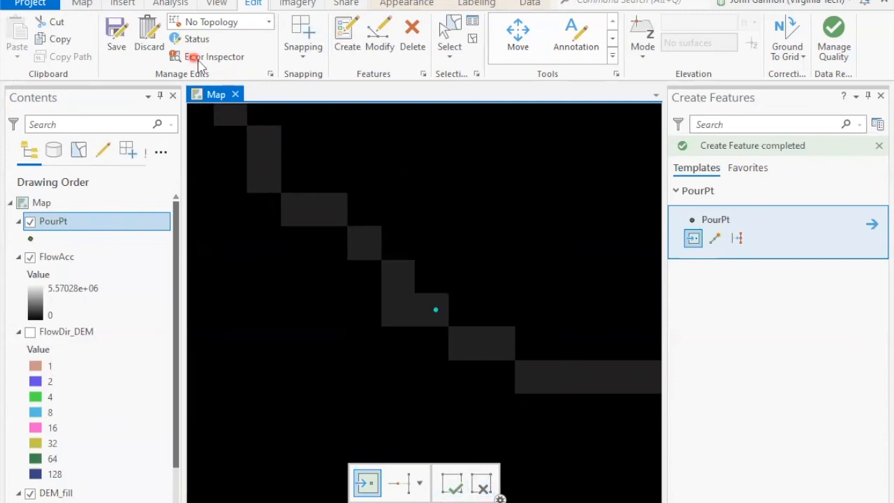
scroll(113, 48, "down", 3)
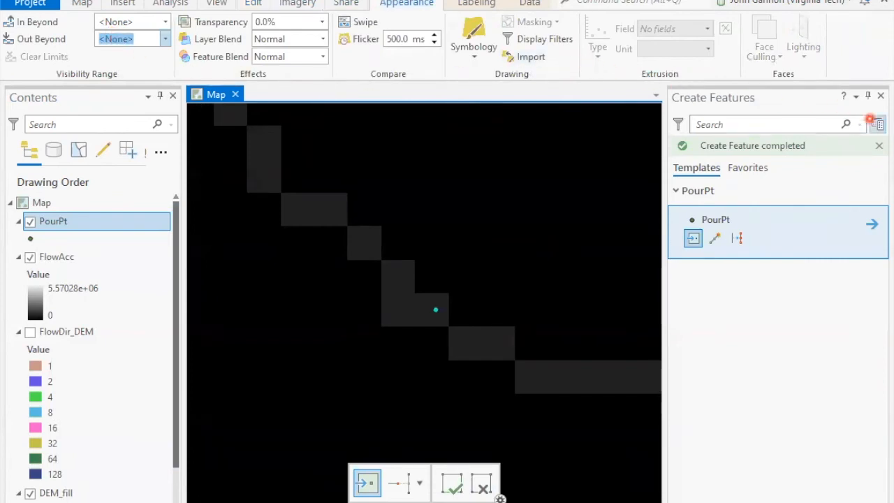
left_click(879, 96)
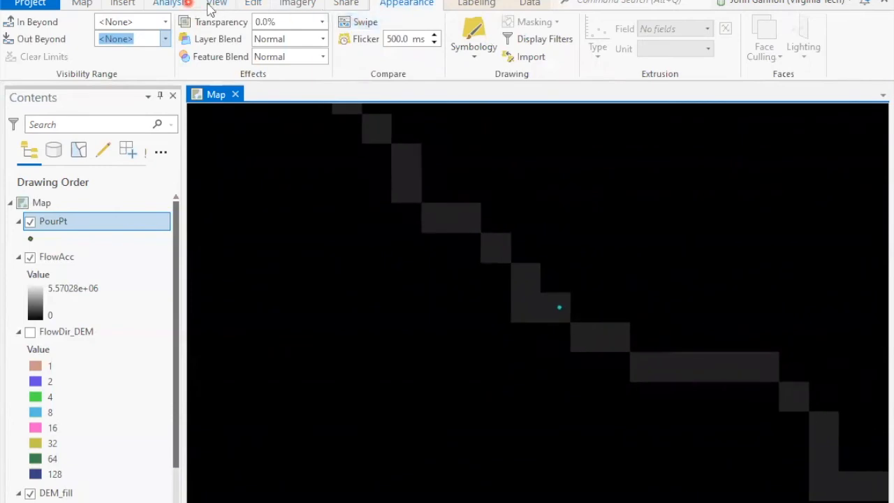
left_click(255, 4)
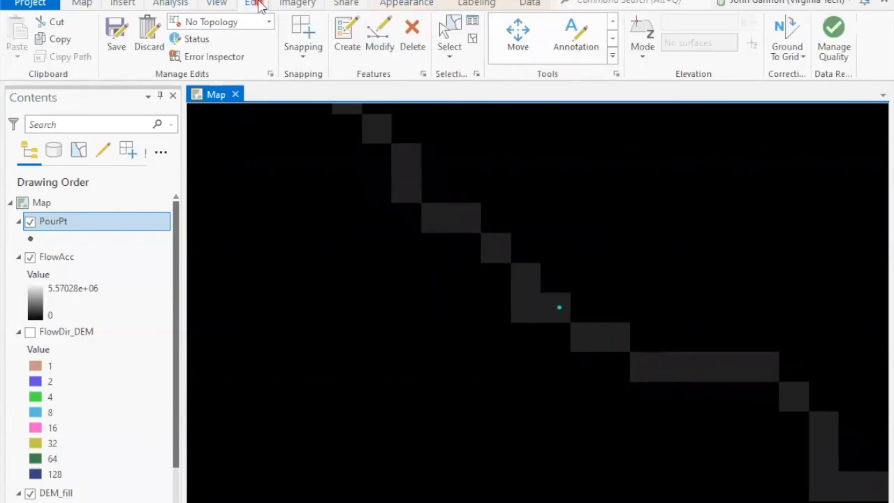
left_click(117, 31)
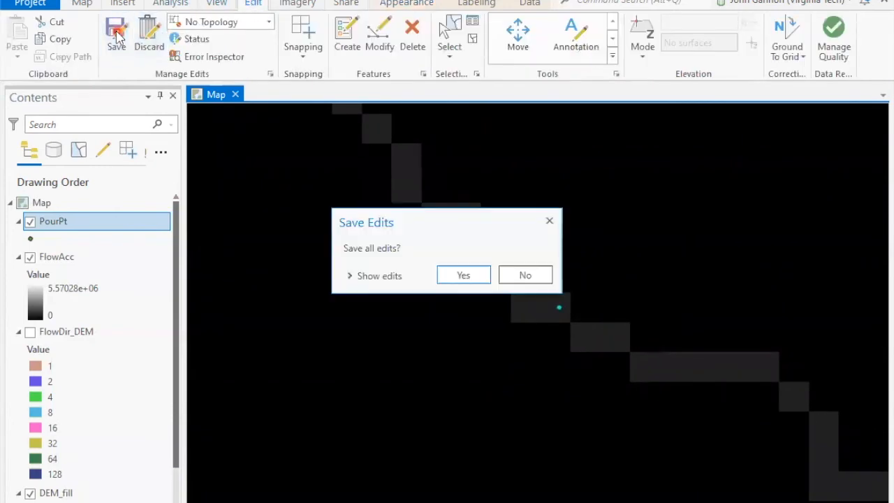
left_click(463, 277)
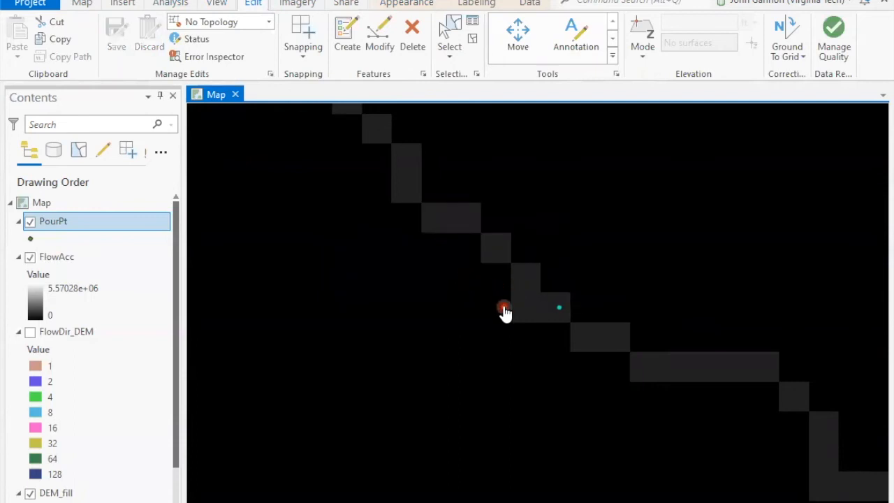
Hide the FlowAcc layer so the pour point displays over the filled DEM.
scroll(504, 312, "down", 2)
scroll(504, 312, "down", 3)
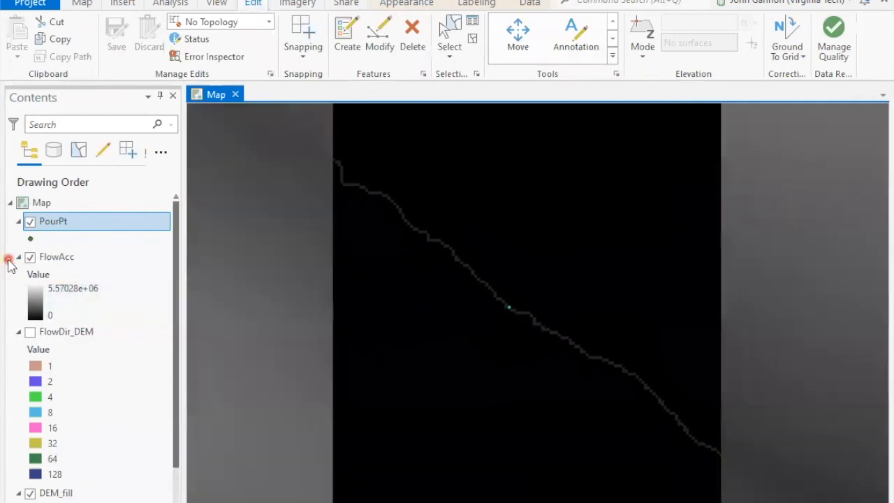
left_click(30, 257)
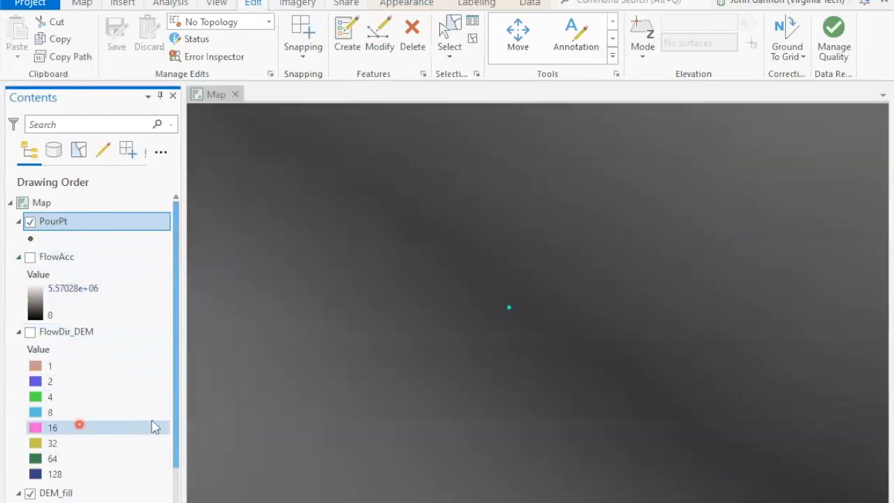
scroll(503, 381, "down", 3)
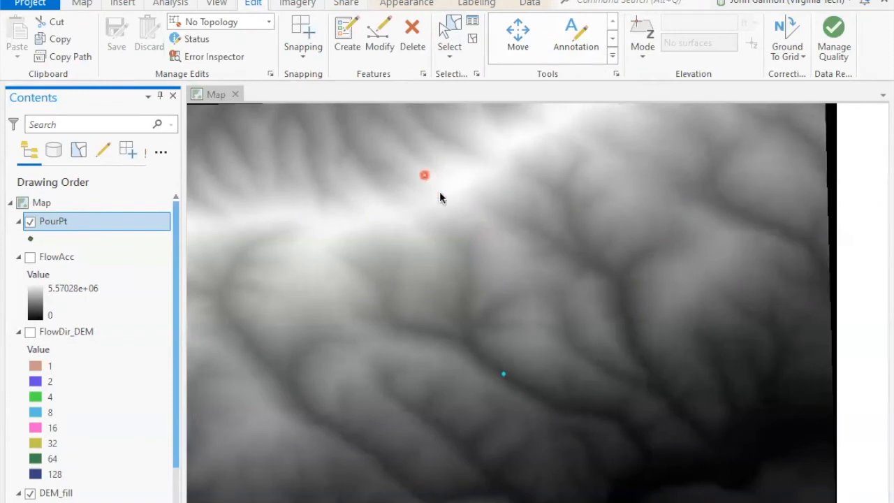
Run the Watershed (Spatial Analyst) tool with FlowDir_DEM as the D8 flow direction raster and PourPt as the pour point data.
left_click(596, 5)
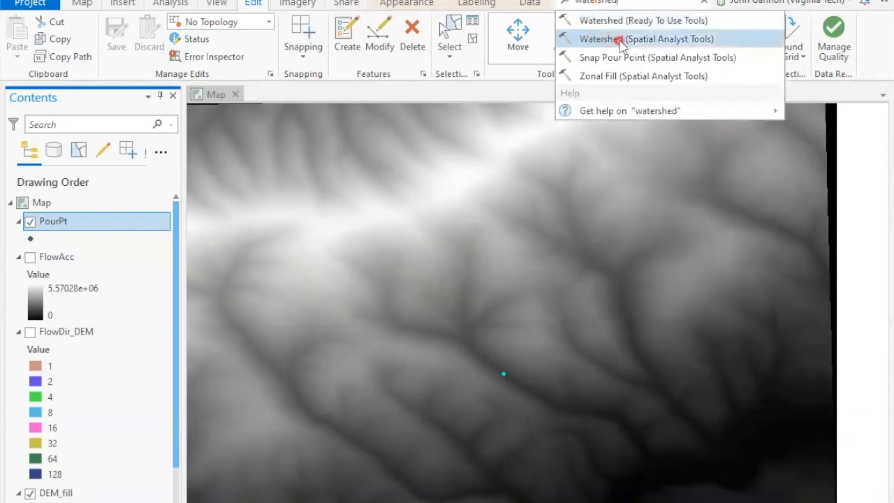
left_click(664, 43)
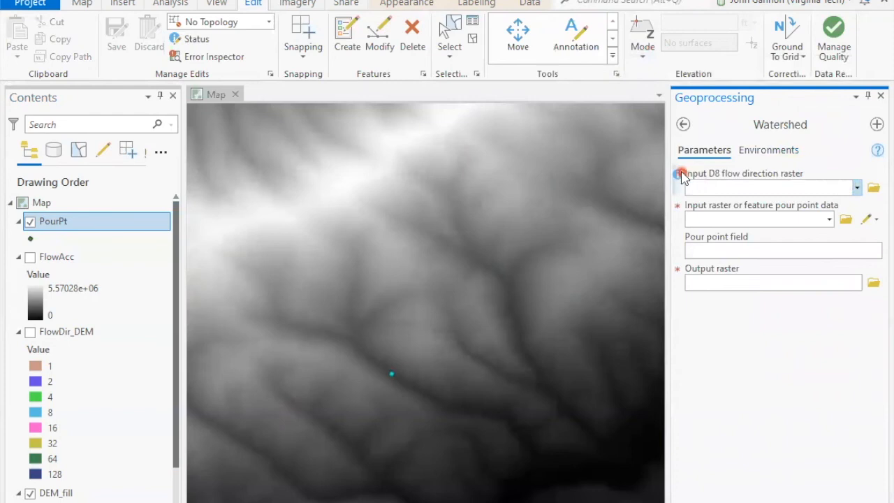
left_click(855, 189)
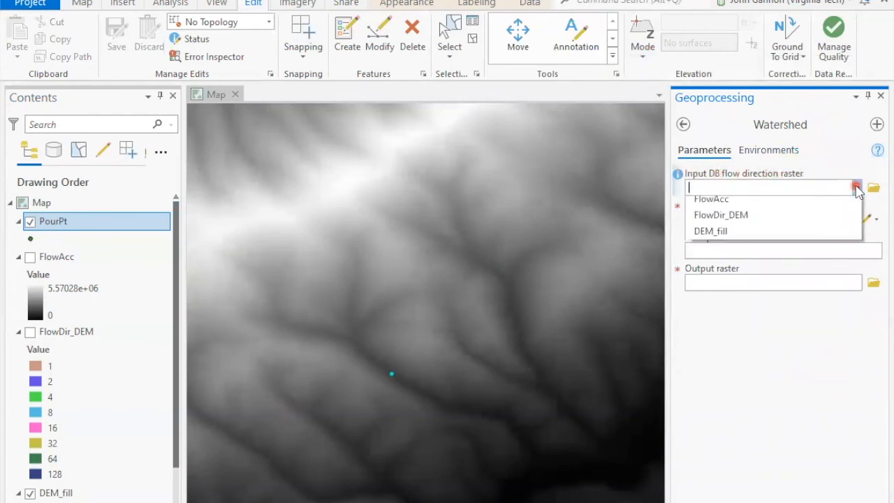
left_click(741, 222)
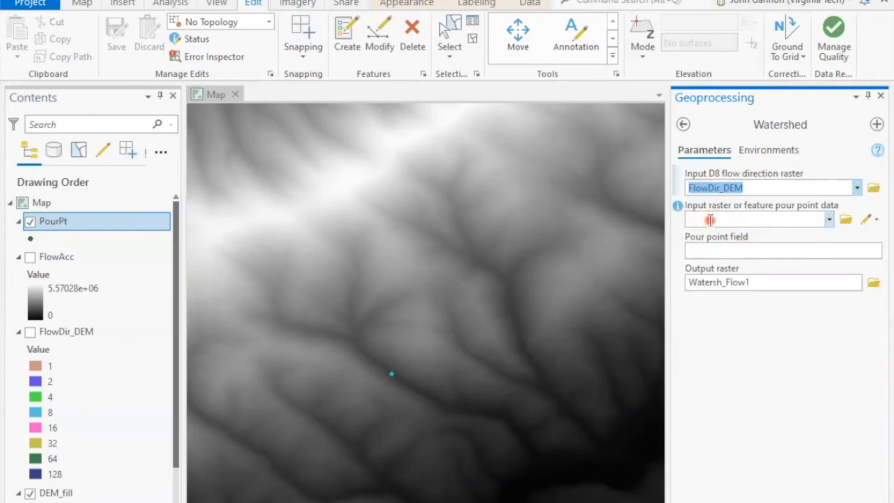
left_click(829, 220)
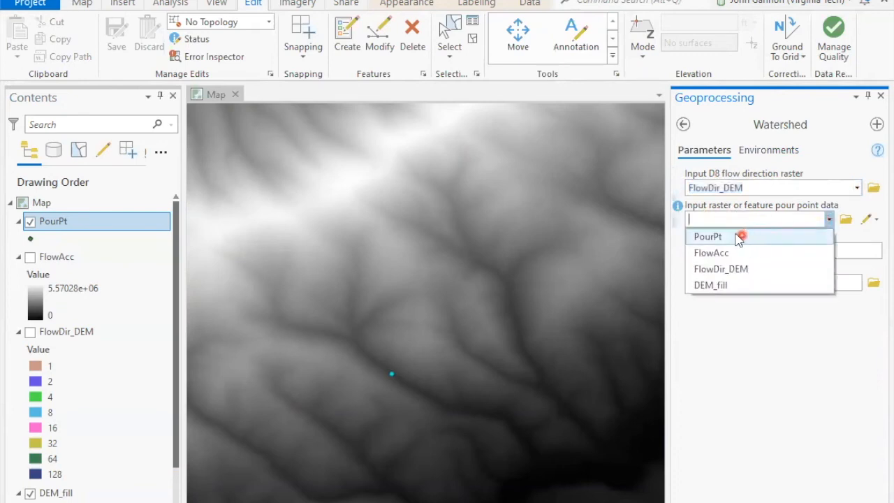
left_click(714, 237)
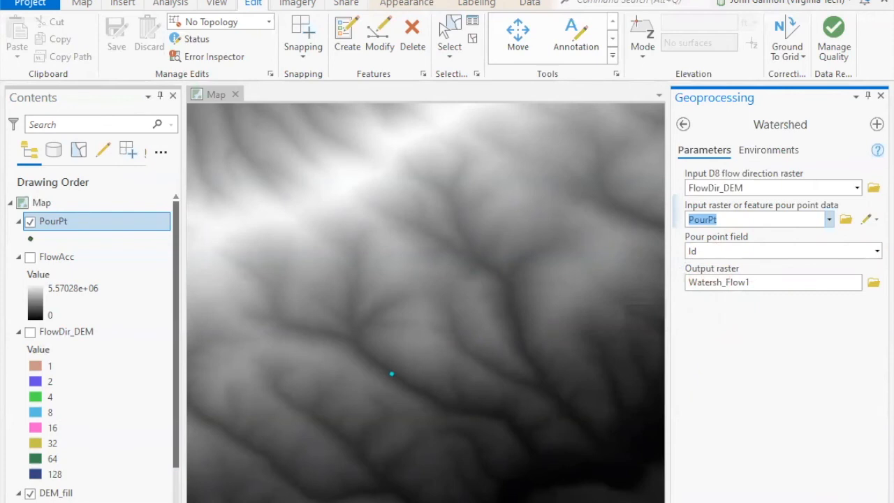
left_click(848, 501)
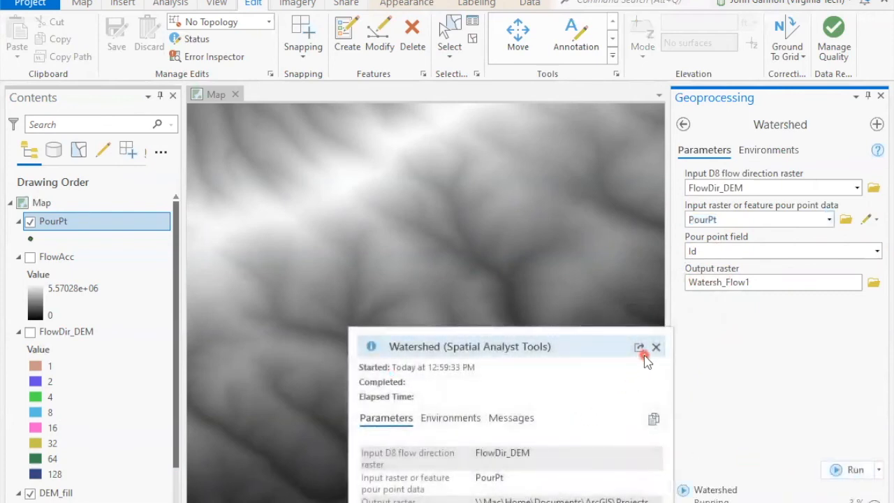
left_click(656, 348)
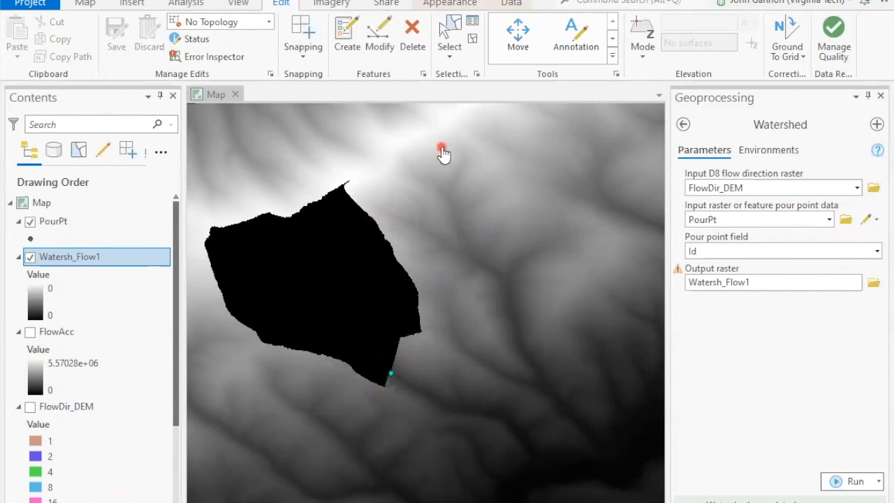
Open the Raster to Polygon (Conversion Tools) tool and set Watersh_Flow1 as the input raster, keeping the Value field.
left_click(601, 2)
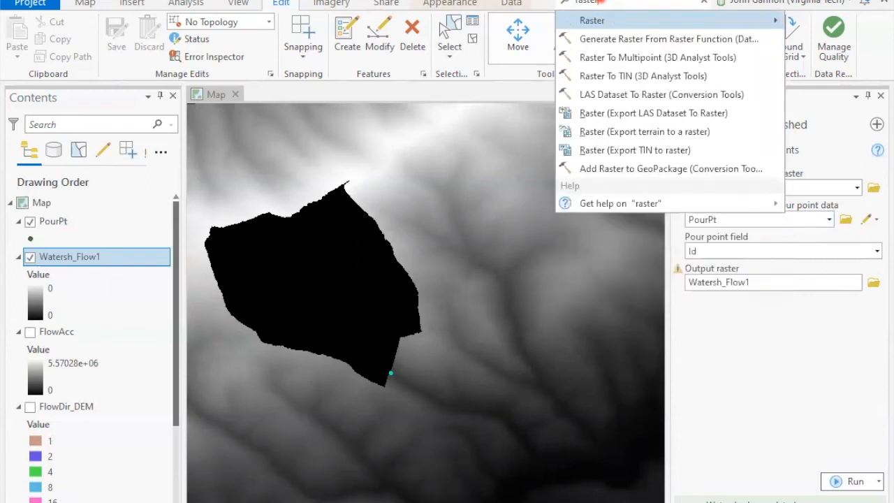
type("to pol")
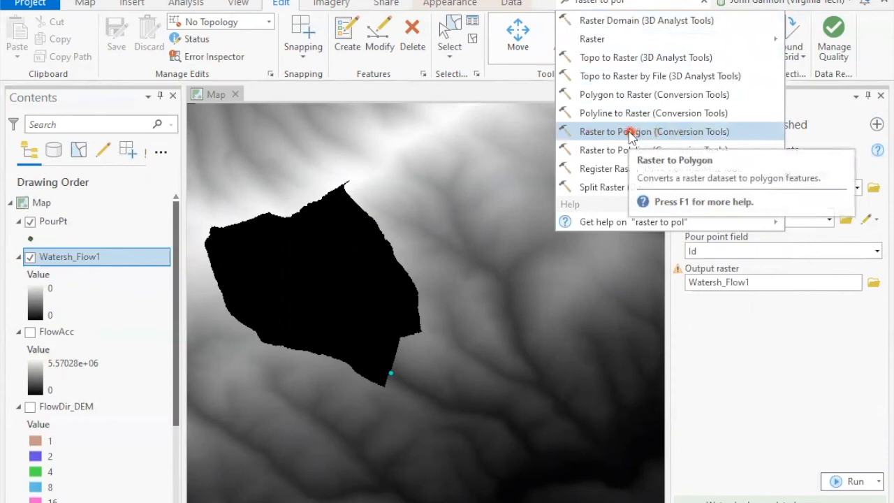
left_click(631, 133)
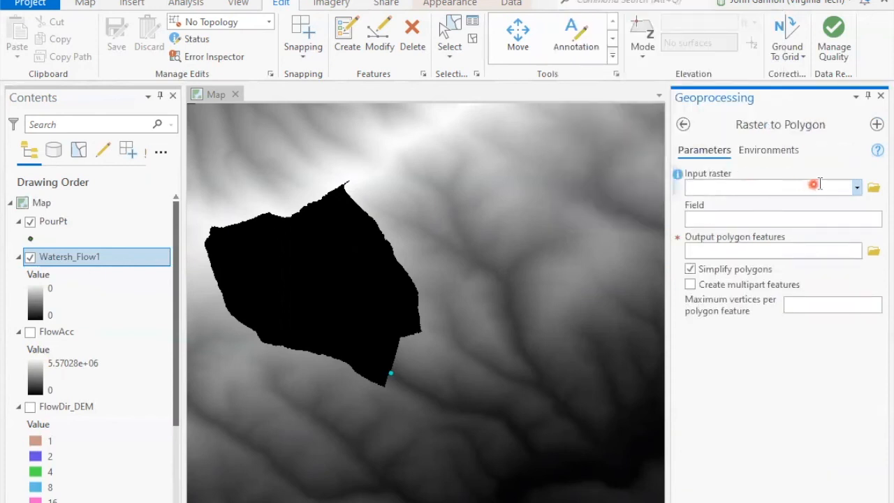
left_click(857, 187)
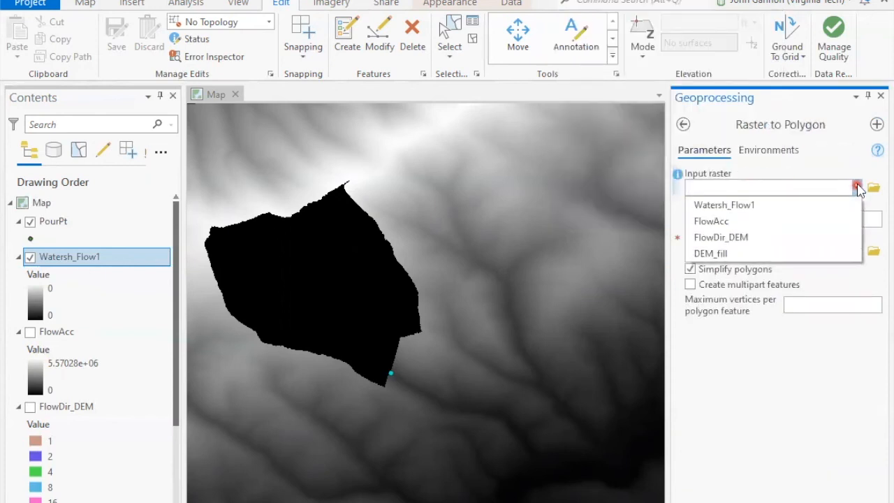
left_click(768, 205)
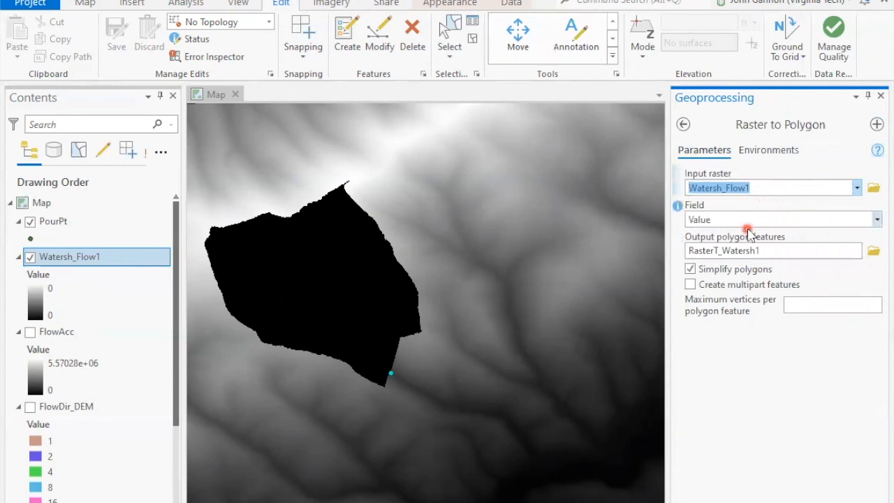
left_click(786, 223)
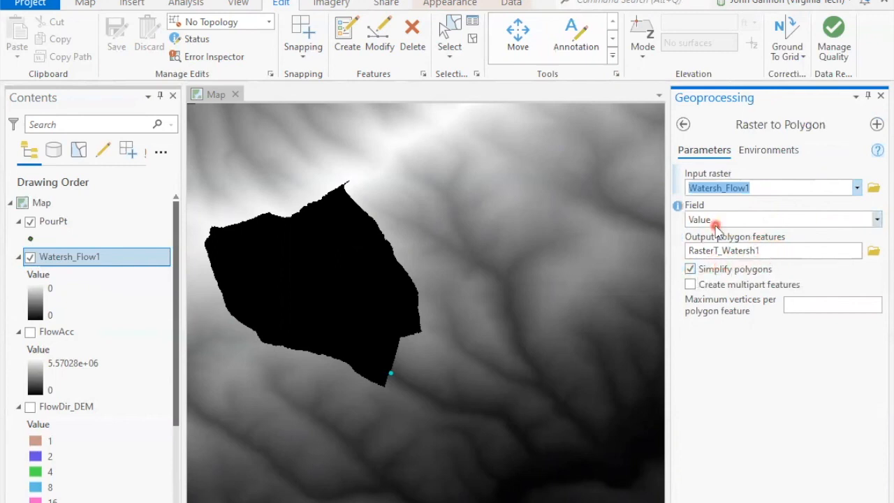
Name the output polygon features Watershed_Poly in the project geodatabase and run the conversion.
left_click(781, 252)
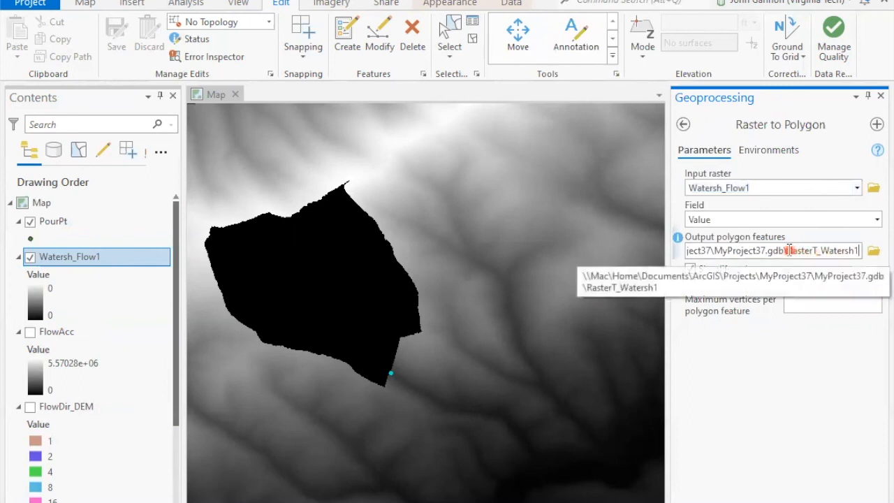
left_click_drag(788, 251, 860, 251)
type("Watershed_Poly")
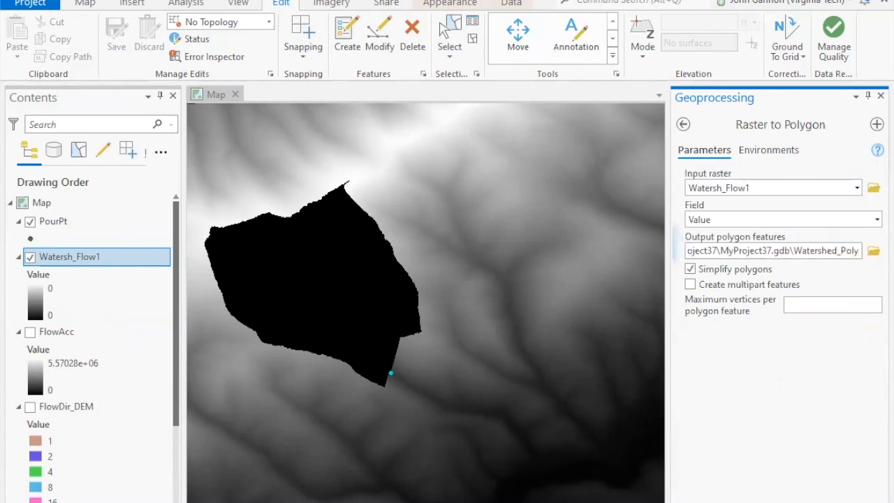
key("Return")
left_click(556, 274)
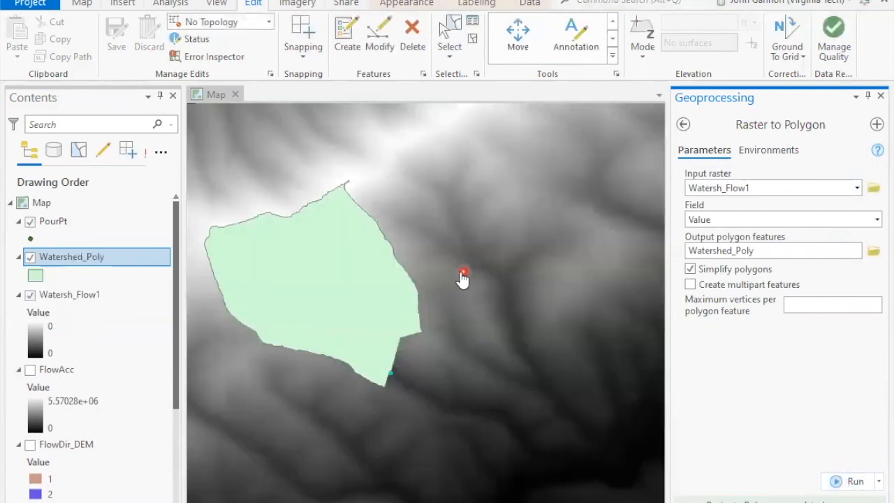
Hide the Watersh_Flow1 raster and set the Watershed_Poly fill to no color, leaving only its outline.
left_click(30, 295)
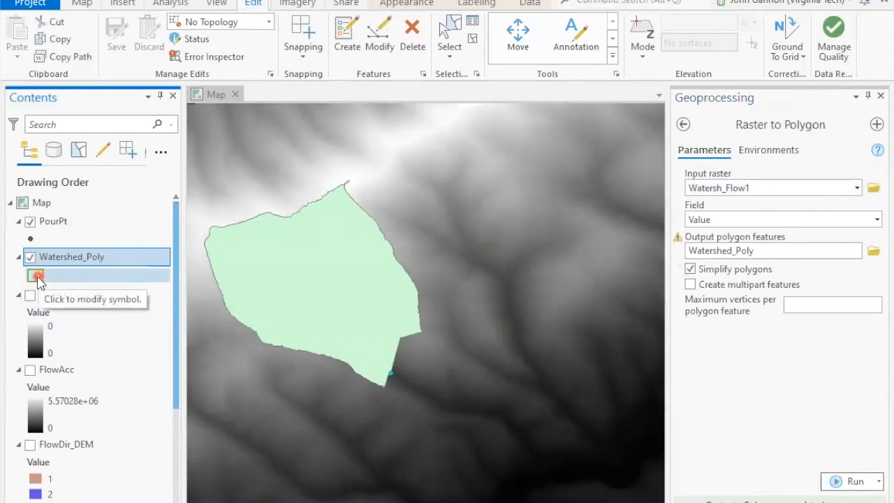
left_click(36, 278)
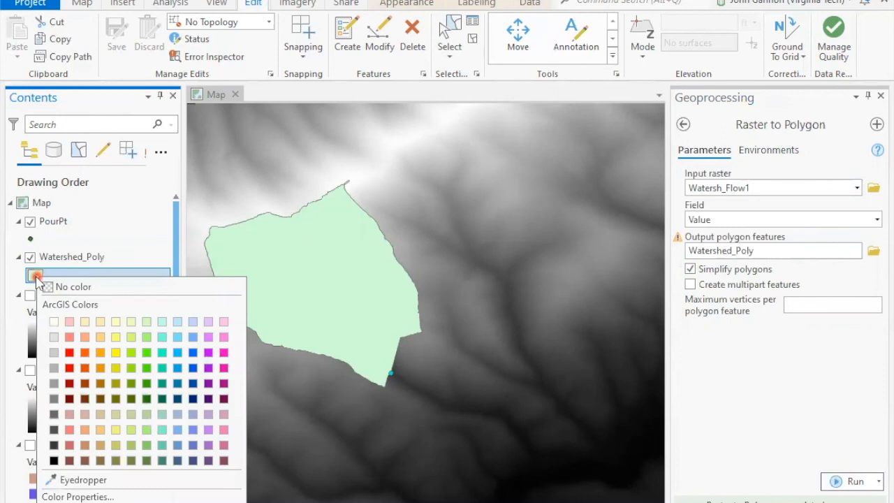
left_click(49, 288)
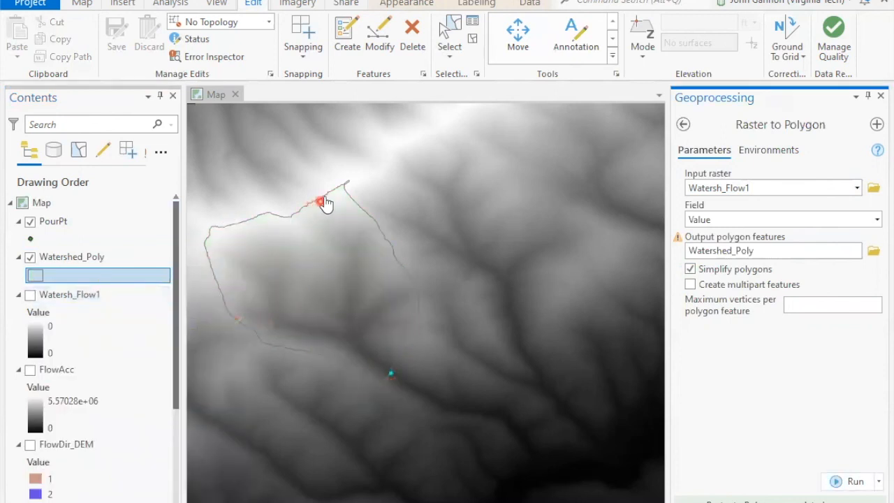
mouse_move(355, 325)
left_mouse_down()
mouse_move(421, 342)
mouse_move(455, 336)
left_mouse_up()
scroll(421, 336, "up", 1)
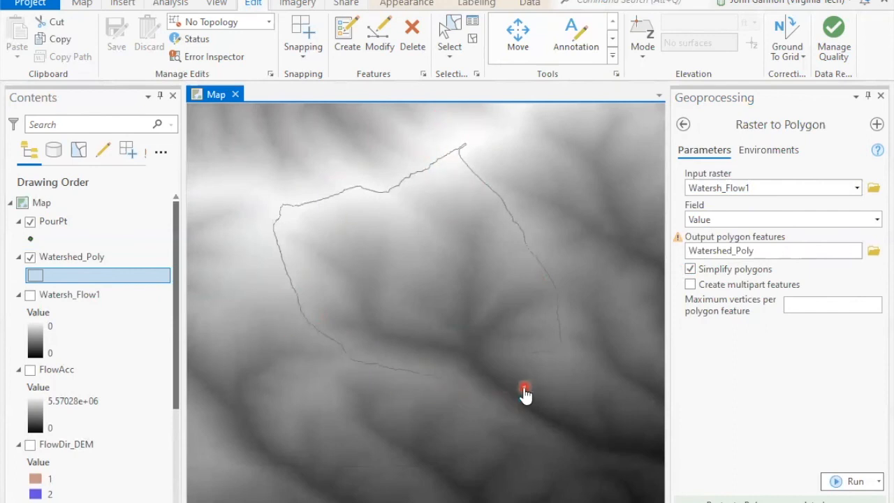
scroll(473, 351, "down", 1)
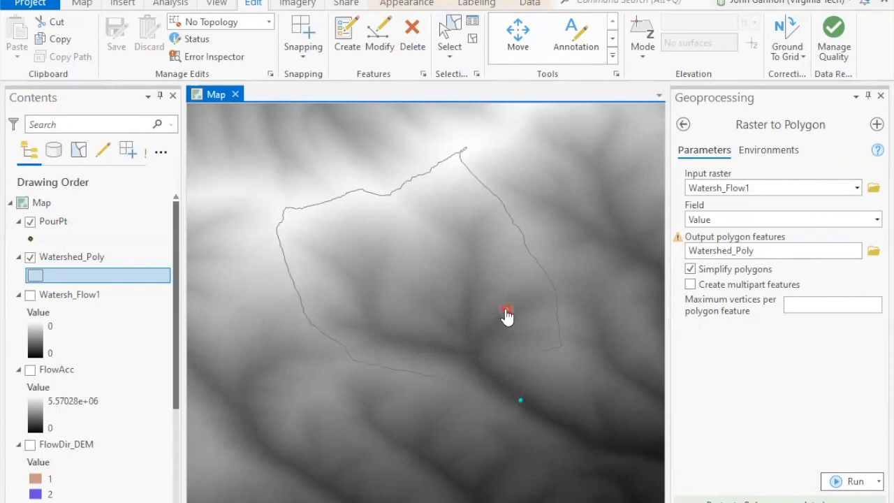
left_click(520, 402)
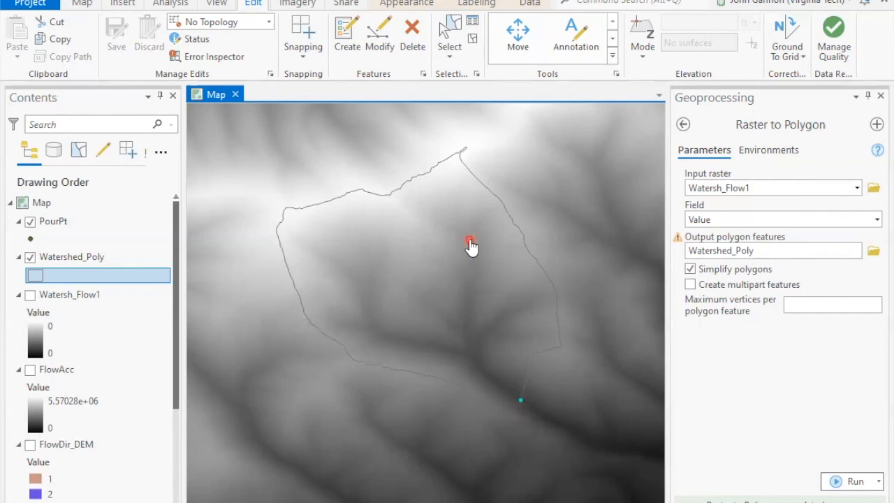